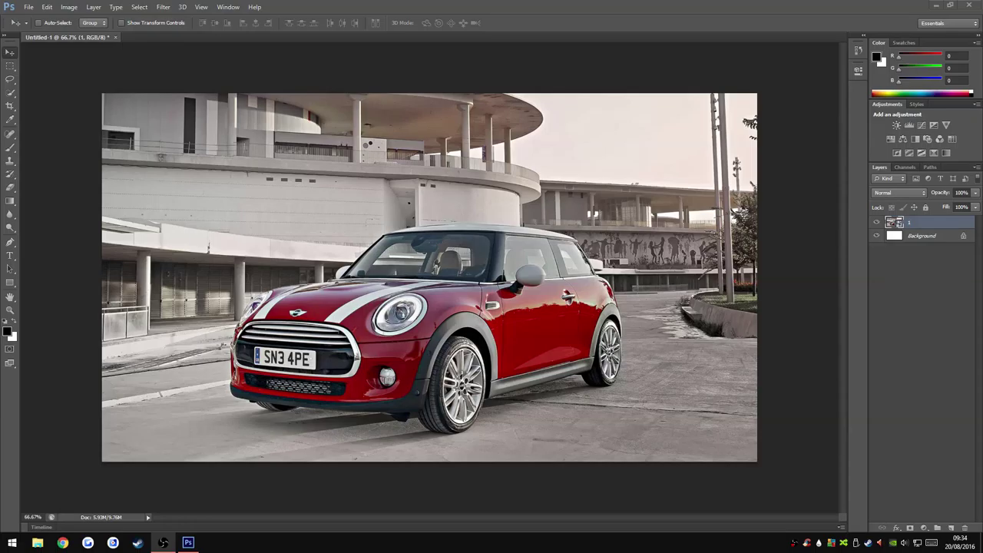
Zoom in to view the car photo at actual pixel size and pan across it.
{"action": "key", "text": "super"}
{"action": "key", "text": "super"}
{"action": "key", "text": "z"}
{"action": "left_click", "coordinate": [223, 363]}
{"action": "left_click", "coordinate": [223, 362]}
{"action": "right_click", "coordinate": [231, 359]}
{"action": "left_click", "coordinate": [264, 415]}
{"action": "left_click_drag", "start_coordinate": [518, 522], "coordinate": [492, 522]}
Fit the whole photo back on screen and pick the Polygonal Lasso Tool.
{"action": "right_click", "coordinate": [512, 351]}
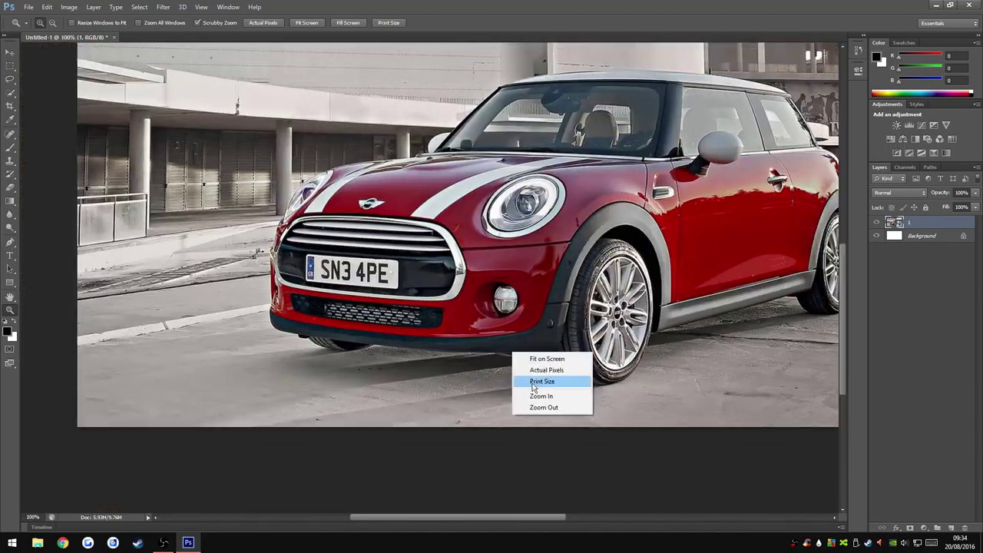
{"action": "left_click", "coordinate": [538, 358]}
{"action": "left_click", "coordinate": [10, 80]}
{"action": "left_click", "coordinate": [65, 87]}
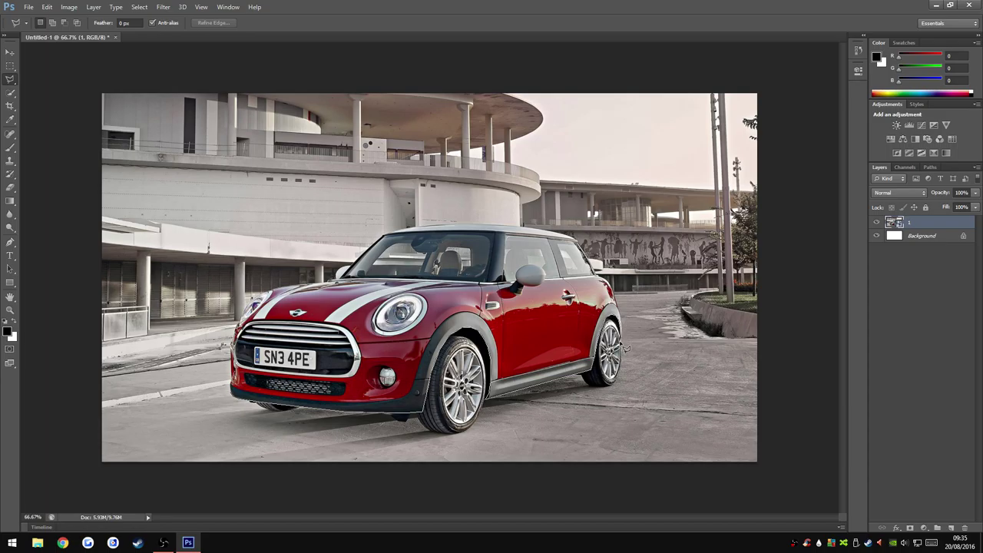
Draw a polygonal selection around the whole upper part of the photo above the car's lower edge.
{"action": "left_click", "coordinate": [768, 342]}
{"action": "left_click", "coordinate": [772, 69]}
{"action": "left_click", "coordinate": [67, 79]}
{"action": "left_click", "coordinate": [81, 394]}
{"action": "left_click", "coordinate": [234, 400]}
Duplicate the photo layer as '1 copy', rasterize it, delete the selected area, and deselect.
{"action": "right_click", "coordinate": [919, 222]}
{"action": "left_click", "coordinate": [799, 162]}
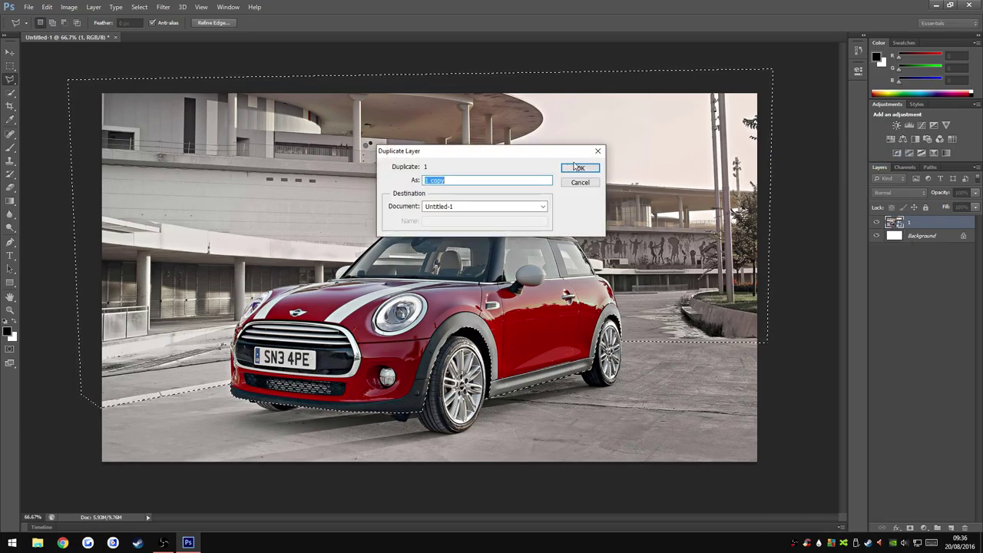
{"action": "left_click", "coordinate": [574, 167]}
{"action": "key", "text": "Delete"}
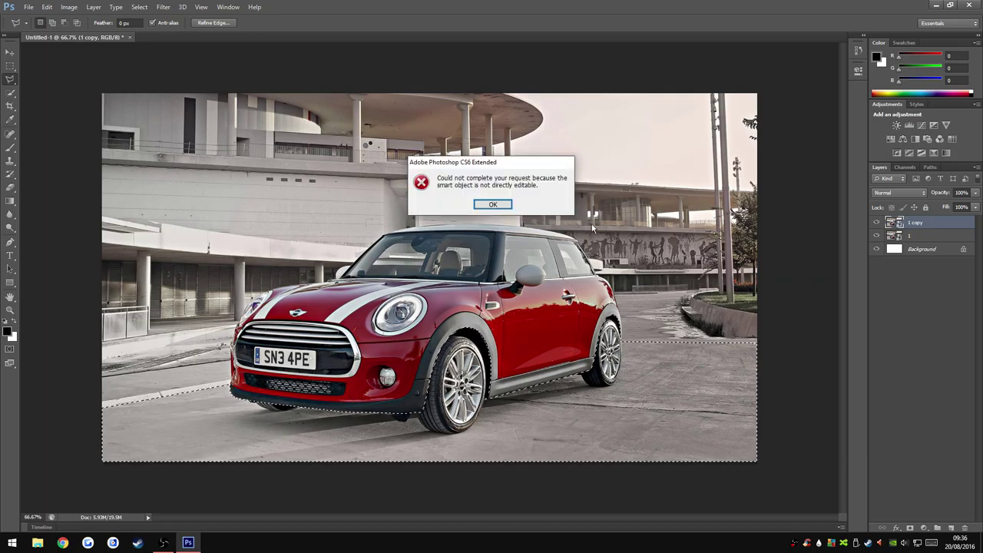
{"action": "left_click", "coordinate": [492, 204]}
{"action": "right_click", "coordinate": [919, 222]}
{"action": "left_click", "coordinate": [799, 246]}
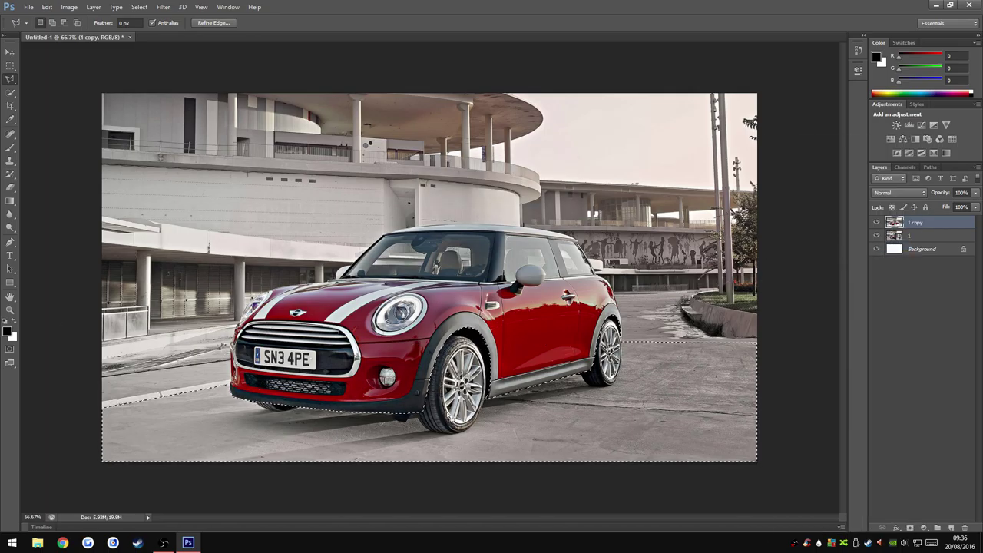
{"action": "key", "text": "ctrl+d"}
{"action": "key", "text": "v"}
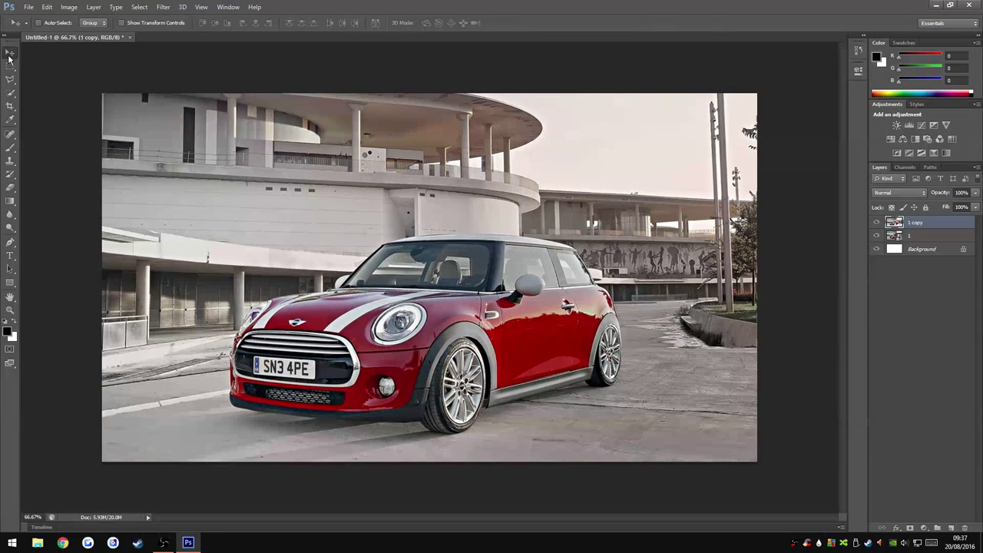
Zoom on the rear wheel, hide '1 copy', lasso beside the wheel and invert the selection.
{"action": "key", "text": "z"}
{"action": "left_click", "coordinate": [599, 336]}
{"action": "left_click", "coordinate": [599, 335]}
{"action": "left_click", "coordinate": [598, 336]}
{"action": "left_click", "coordinate": [876, 222]}
{"action": "key", "text": "l"}
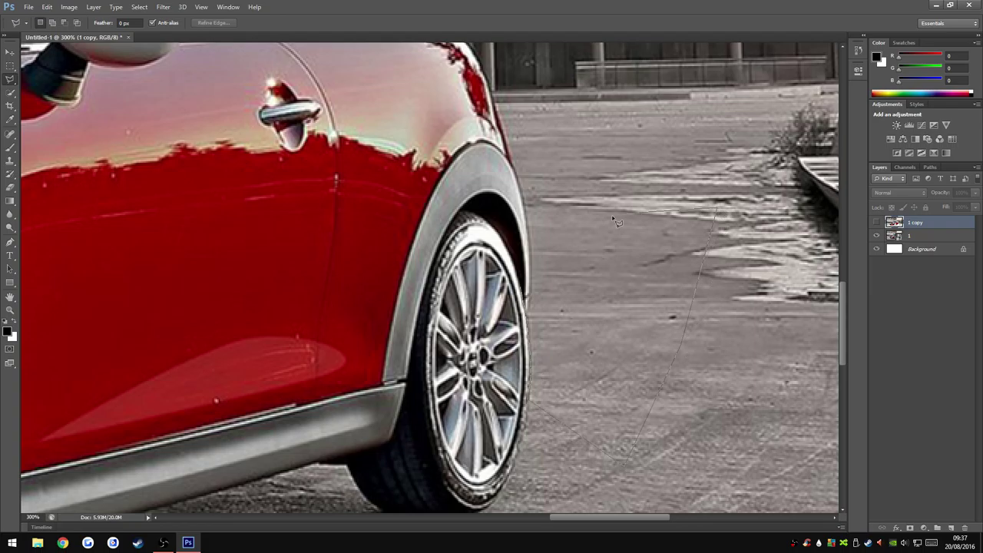
{"action": "left_click", "coordinate": [525, 290]}
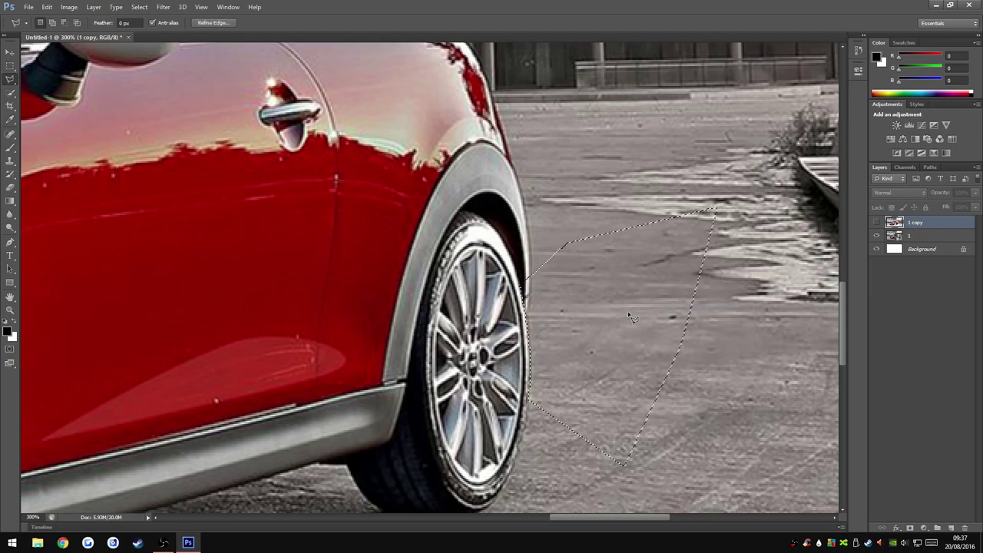
{"action": "scroll", "coordinate": [768, 261], "scroll_direction": "up", "scroll_amount": 2}
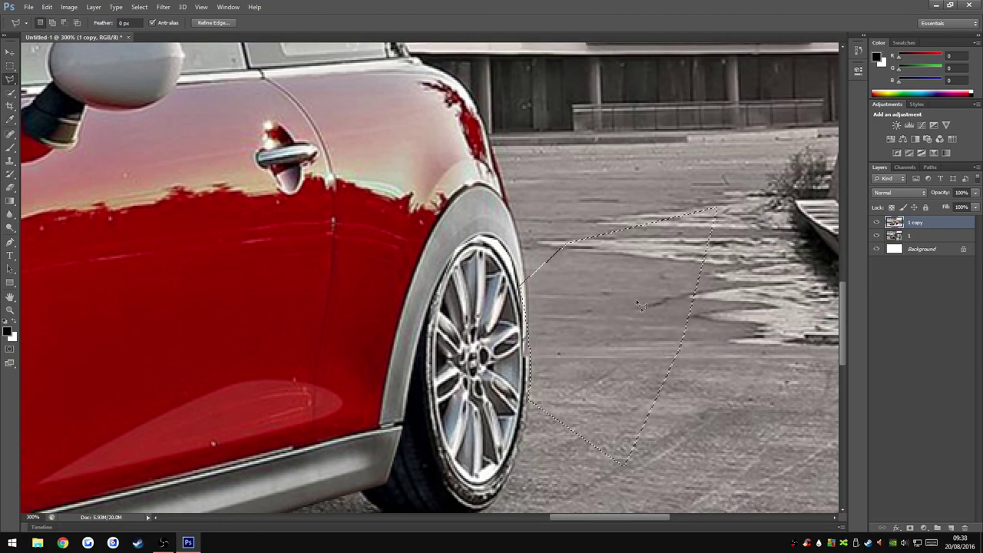
{"action": "right_click", "coordinate": [636, 299]}
{"action": "left_click", "coordinate": [683, 319]}
{"action": "left_click", "coordinate": [500, 204]}
{"action": "scroll", "coordinate": [614, 330], "scroll_direction": "down", "scroll_amount": 2}
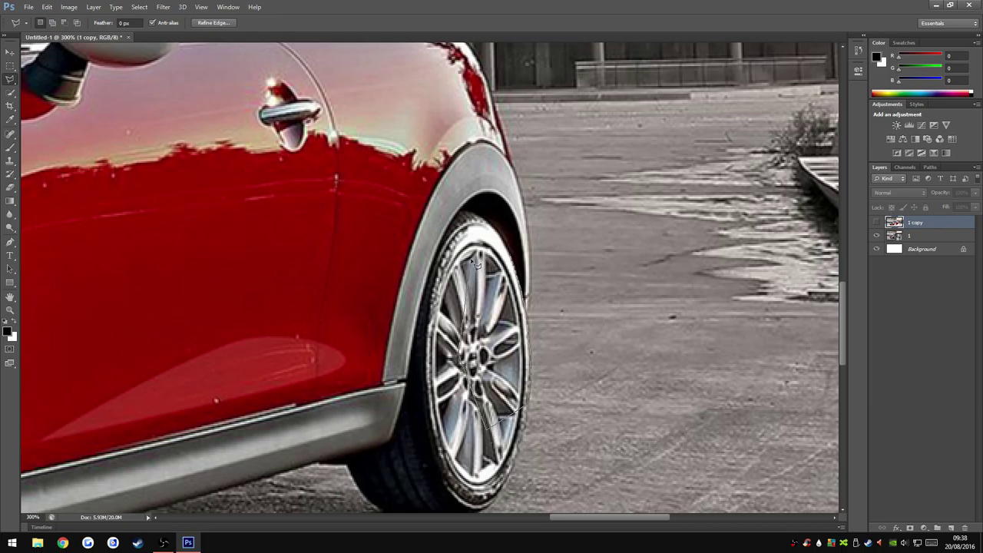
{"action": "scroll", "coordinate": [461, 285], "scroll_direction": "up", "scroll_amount": 2}
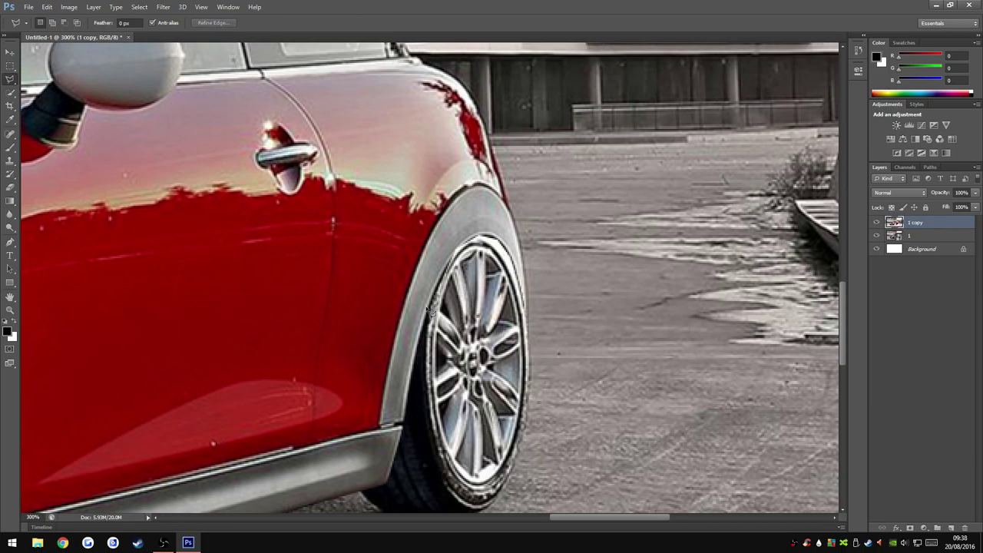
{"action": "scroll", "coordinate": [522, 334], "scroll_direction": "right", "scroll_amount": 2}
Erase the stray pixels around the rear wheel, then fill the screen with the whole photo.
{"action": "key", "text": "e"}
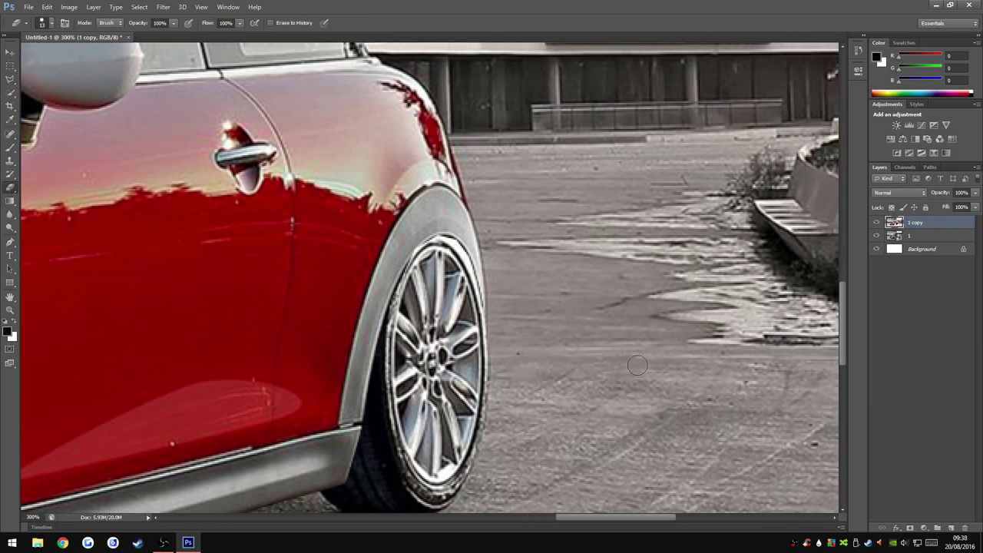
{"action": "left_click_drag", "start_coordinate": [635, 517], "coordinate": [691, 517]}
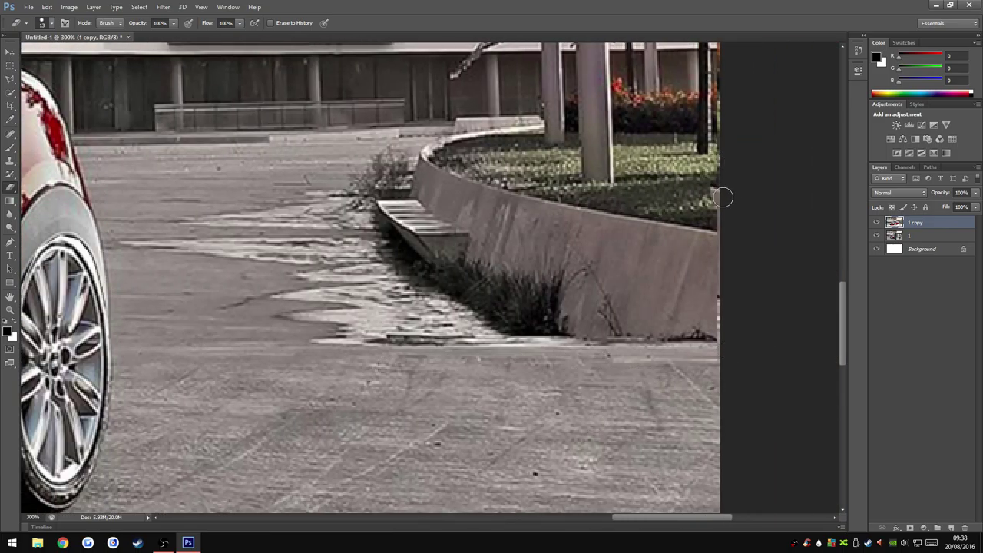
{"action": "left_click_drag", "start_coordinate": [672, 517], "coordinate": [415, 517]}
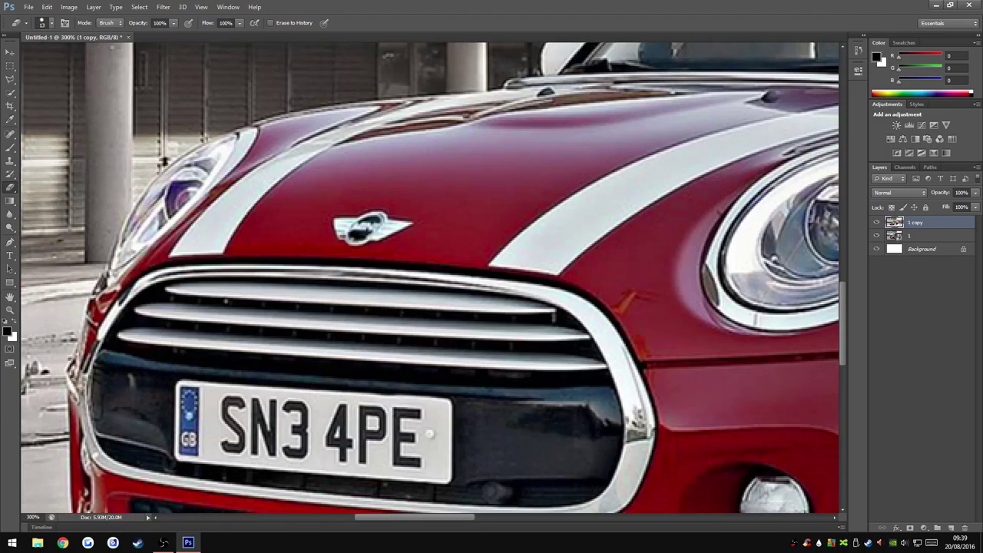
{"action": "key", "text": "z"}
{"action": "left_click", "coordinate": [336, 23]}
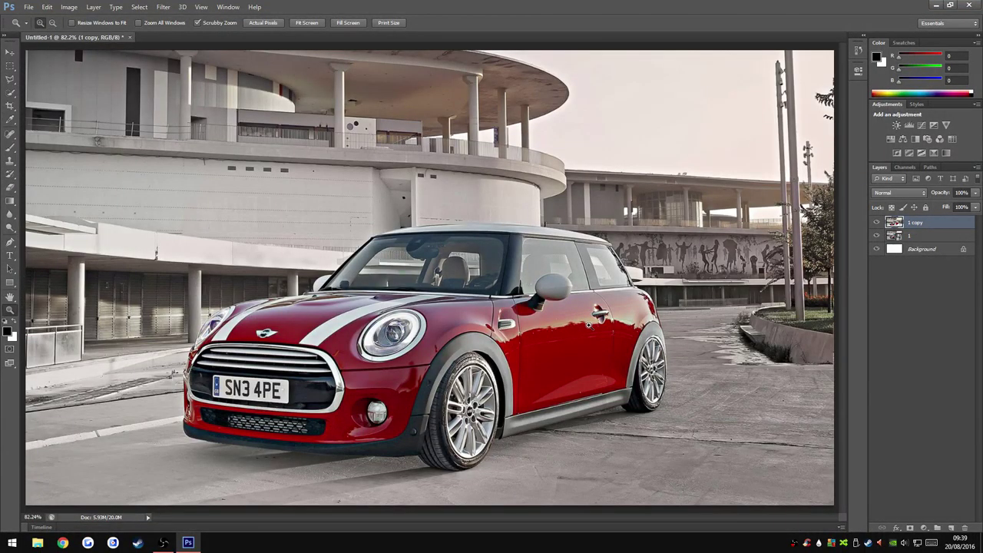
{"action": "left_click", "coordinate": [12, 53]}
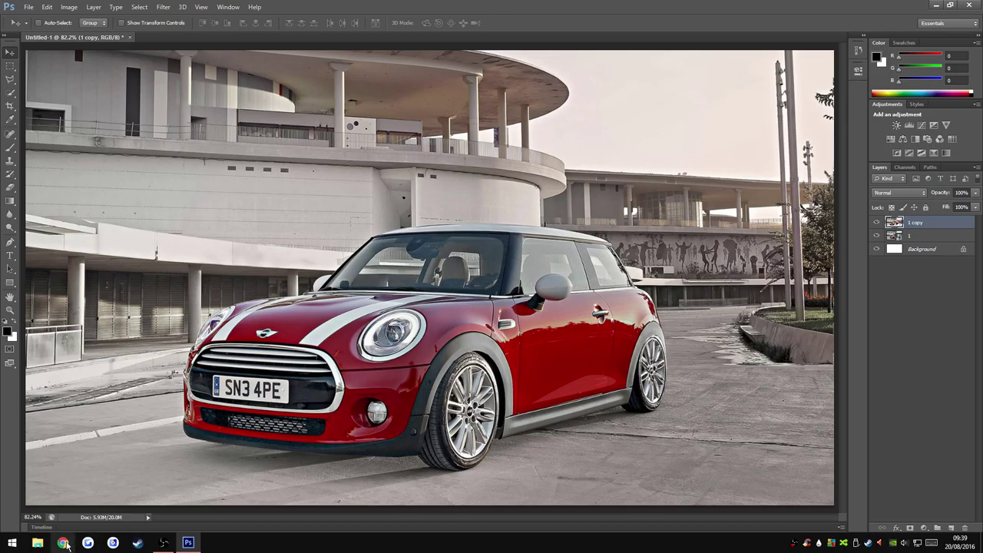
In Chrome, search 'rota grid wheels', then view image results for 'rota grid mini'.
{"action": "left_click", "coordinate": [65, 543]}
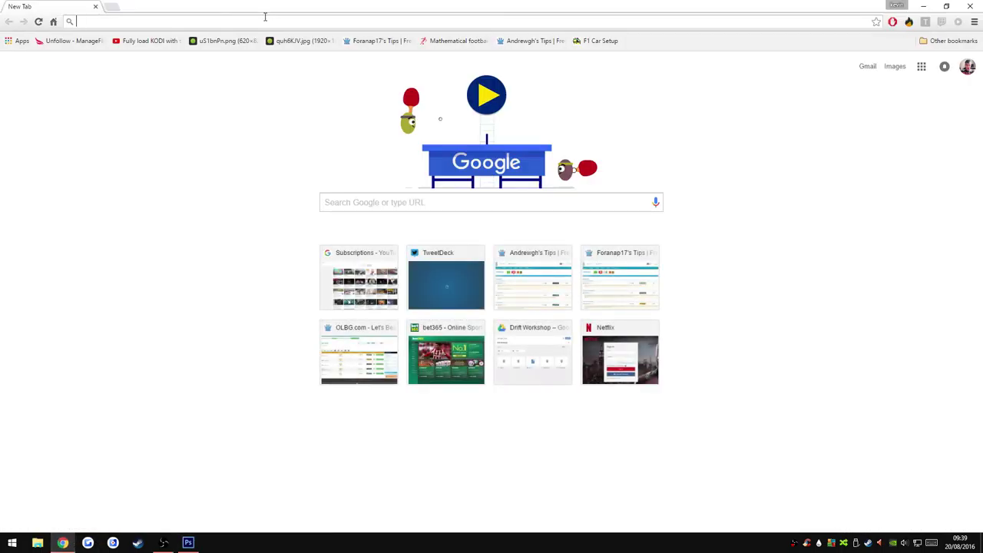
{"action": "type", "text": "rota grid "}
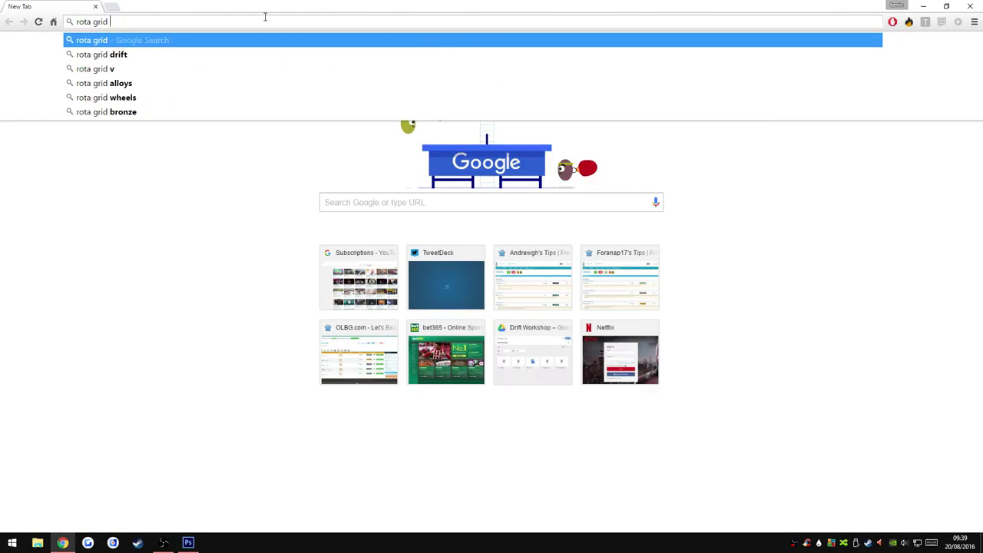
{"action": "type", "text": "wheels"}
{"action": "key", "text": "Return"}
{"action": "left_click", "coordinate": [162, 45]}
{"action": "key", "text": "BackSpace"}
{"action": "key", "text": "BackSpace"}
{"action": "key", "text": "BackSpace"}
{"action": "type", "text": "mini"}
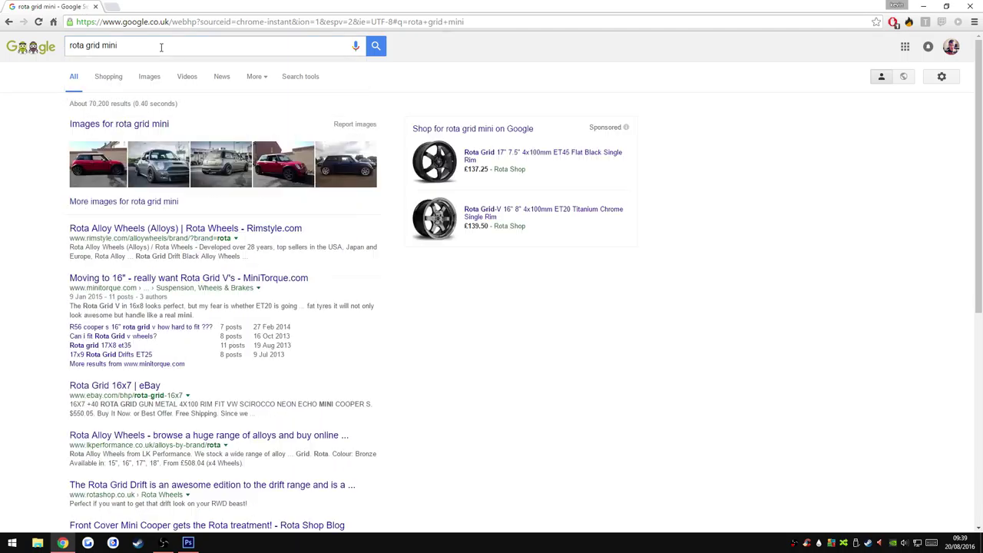
{"action": "left_click", "coordinate": [138, 135]}
{"action": "scroll", "coordinate": [319, 173], "scroll_direction": "down", "scroll_amount": 1}
{"action": "scroll", "coordinate": [318, 173], "scroll_direction": "down", "scroll_amount": 5}
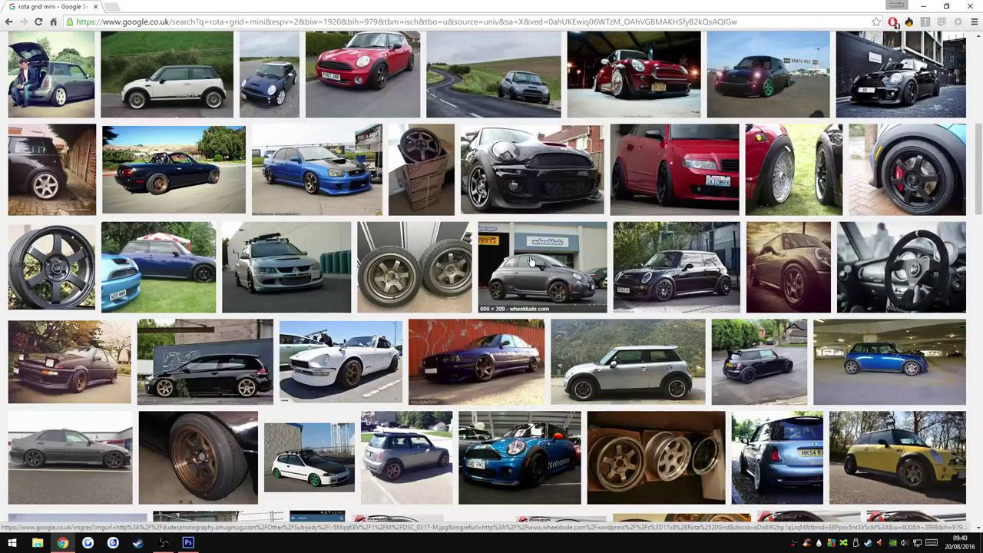
{"action": "scroll", "coordinate": [319, 173], "scroll_direction": "up", "scroll_amount": 6}
Replace the query with 'slammed car' and browse the image results.
{"action": "triple_click", "coordinate": [92, 46]}
{"action": "type", "text": "slammed car"}
{"action": "key", "text": "Return"}
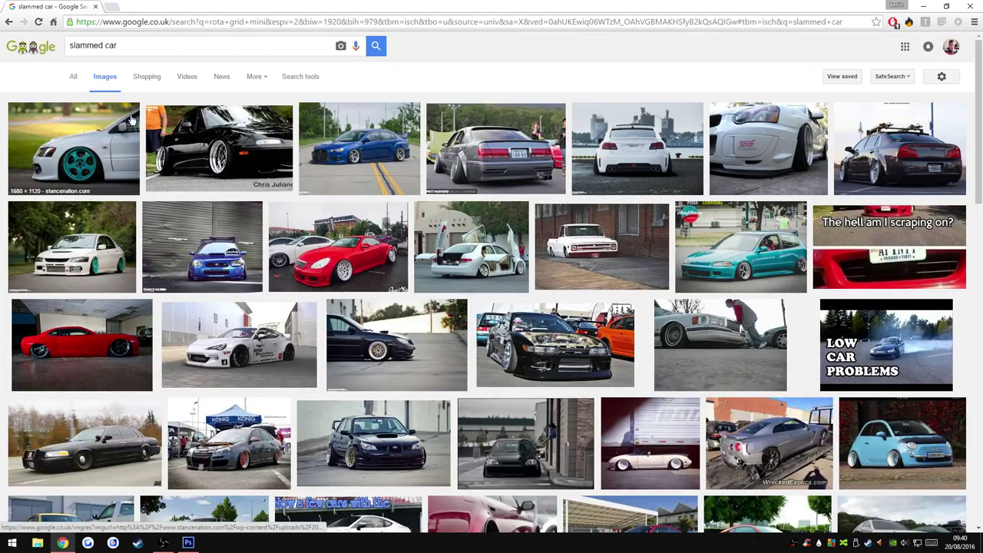
{"action": "scroll", "coordinate": [433, 249], "scroll_direction": "down", "scroll_amount": 5}
{"action": "scroll", "coordinate": [432, 250], "scroll_direction": "down", "scroll_amount": 1}
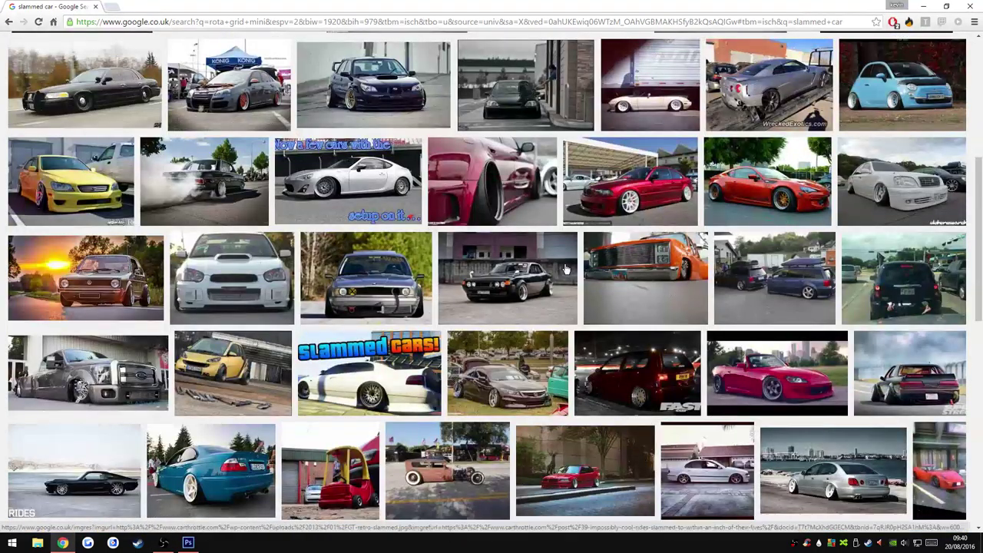
{"action": "scroll", "coordinate": [432, 250], "scroll_direction": "down", "scroll_amount": 6}
{"action": "scroll", "coordinate": [433, 249], "scroll_direction": "up", "scroll_amount": 10}
Use Advanced image search to limit size to larger than 1024x768 and browse results.
{"action": "left_click", "coordinate": [940, 75]}
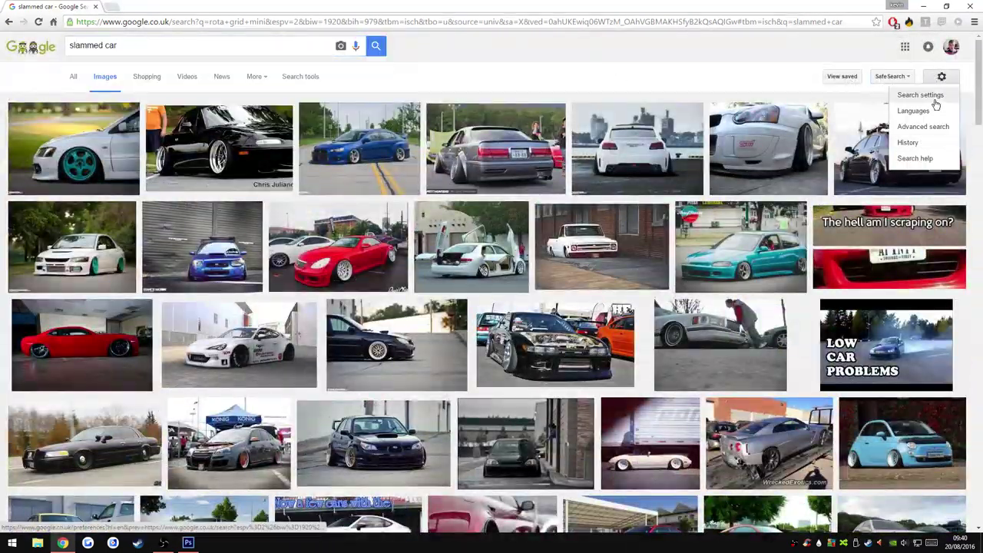
{"action": "left_click", "coordinate": [922, 125]}
{"action": "left_click", "coordinate": [262, 297]}
{"action": "scroll", "coordinate": [218, 356], "scroll_direction": "down", "scroll_amount": 1}
{"action": "left_click", "coordinate": [193, 323]}
{"action": "left_click", "coordinate": [376, 444]}
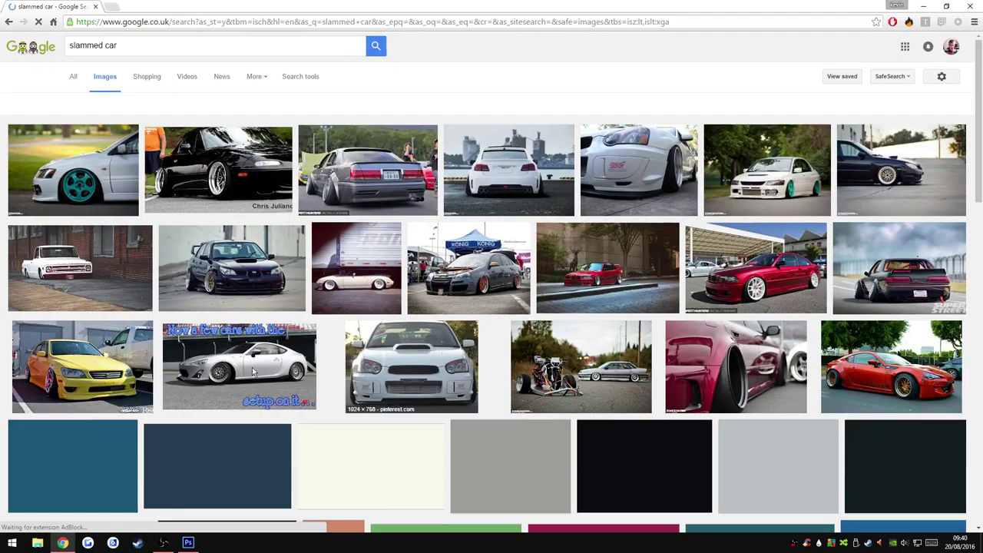
{"action": "scroll", "coordinate": [51, 282], "scroll_direction": "down", "scroll_amount": 3}
{"action": "scroll", "coordinate": [51, 282], "scroll_direction": "down", "scroll_amount": 4}
{"action": "scroll", "coordinate": [453, 355], "scroll_direction": "down", "scroll_amount": 1}
{"action": "scroll", "coordinate": [452, 356], "scroll_direction": "down", "scroll_amount": 2}
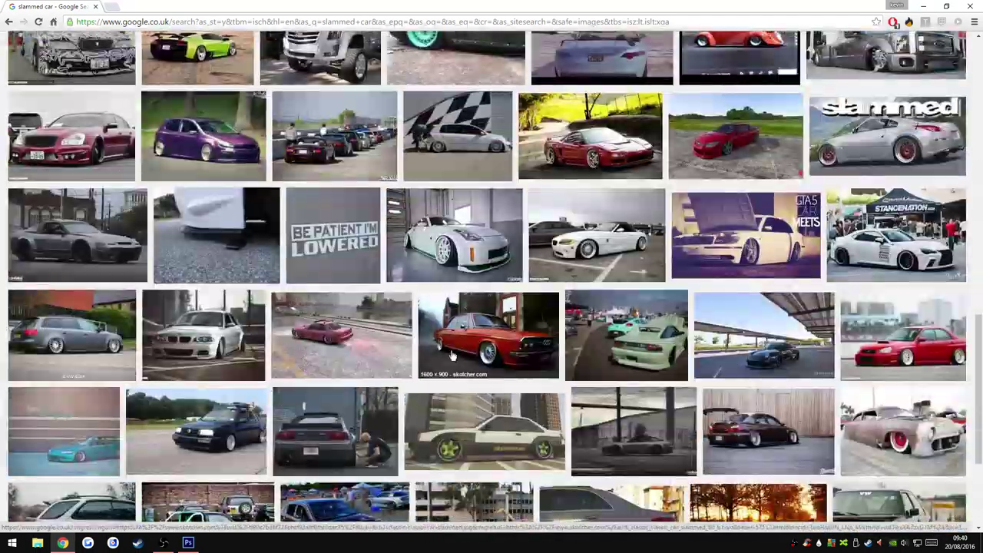
{"action": "scroll", "coordinate": [454, 326], "scroll_direction": "down", "scroll_amount": 2}
{"action": "scroll", "coordinate": [537, 384], "scroll_direction": "down", "scroll_amount": 1}
{"action": "scroll", "coordinate": [632, 450], "scroll_direction": "up", "scroll_amount": 1}
{"action": "scroll", "coordinate": [625, 447], "scroll_direction": "up", "scroll_amount": 1}
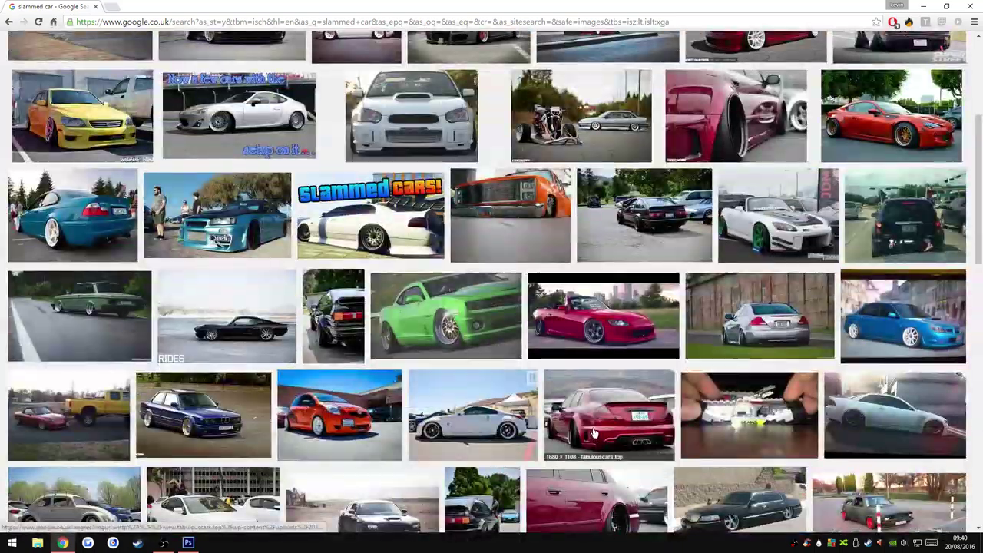
{"action": "scroll", "coordinate": [885, 331], "scroll_direction": "up", "scroll_amount": 3}
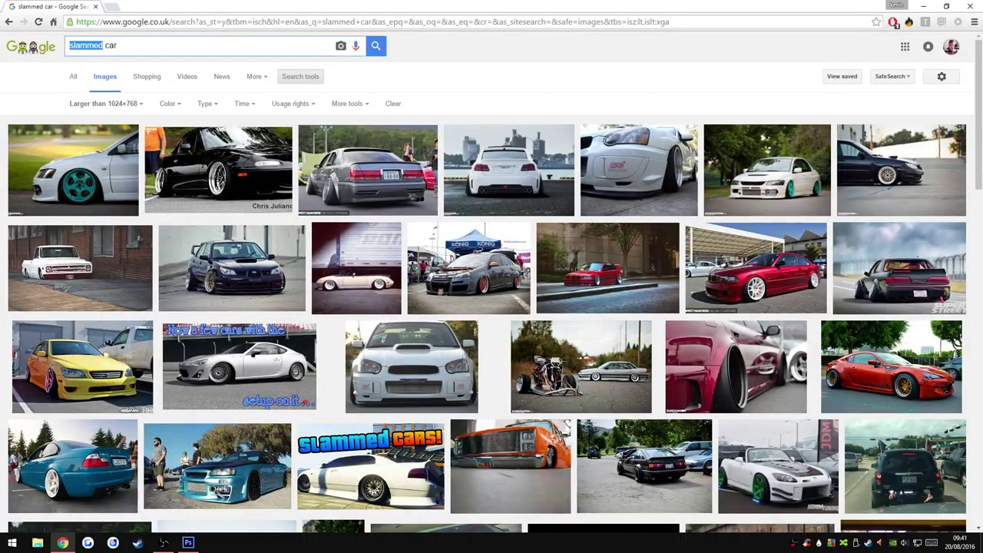
Search images for 'modified car', browse, and restrict results to larger than 2 MP.
{"action": "key", "text": "Return"}
{"action": "scroll", "coordinate": [491, 307], "scroll_direction": "down", "scroll_amount": 5}
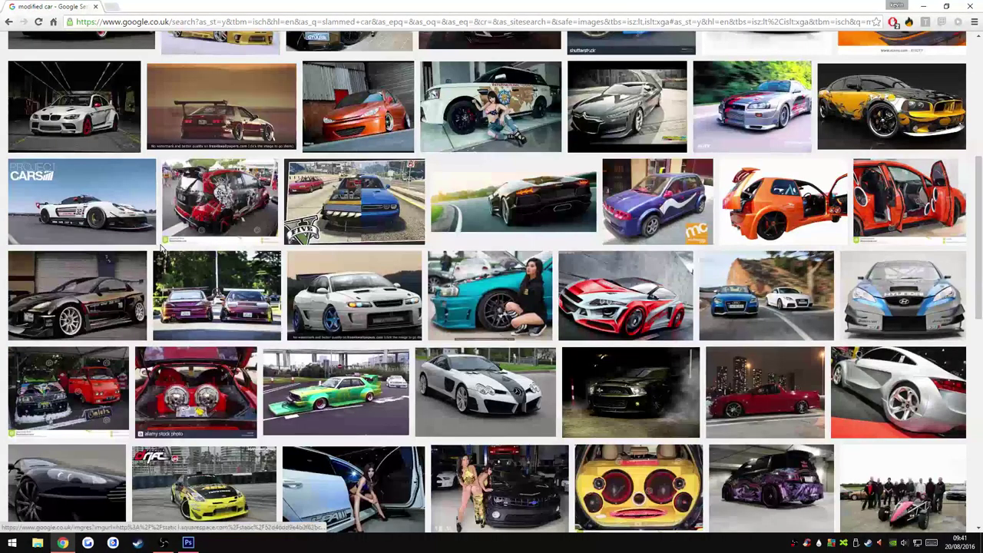
{"action": "scroll", "coordinate": [492, 307], "scroll_direction": "down", "scroll_amount": 3}
{"action": "scroll", "coordinate": [768, 230], "scroll_direction": "down", "scroll_amount": 3}
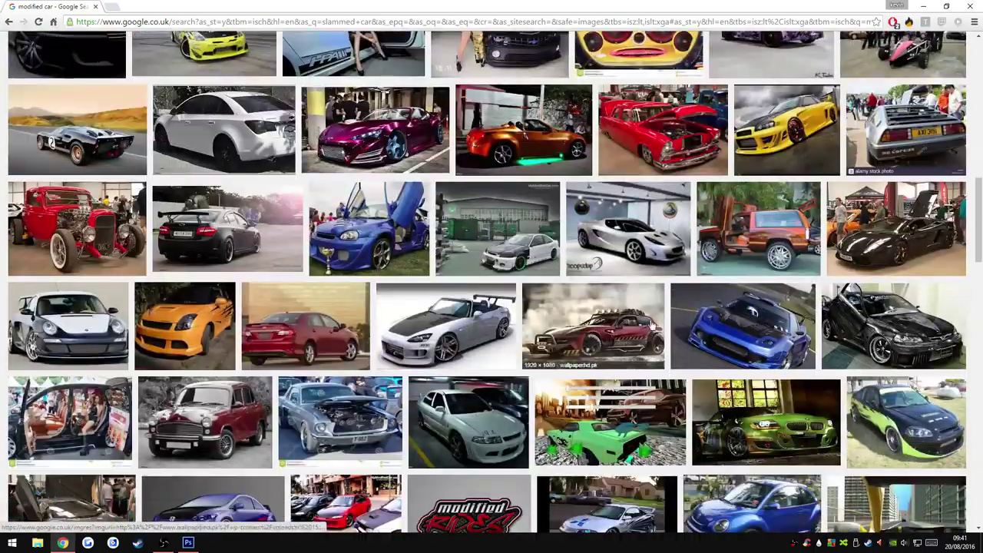
{"action": "scroll", "coordinate": [730, 261], "scroll_direction": "down", "scroll_amount": 3}
{"action": "scroll", "coordinate": [692, 291], "scroll_direction": "down", "scroll_amount": 3}
{"action": "scroll", "coordinate": [637, 331], "scroll_direction": "down", "scroll_amount": 5}
{"action": "scroll", "coordinate": [637, 331], "scroll_direction": "down", "scroll_amount": 5}
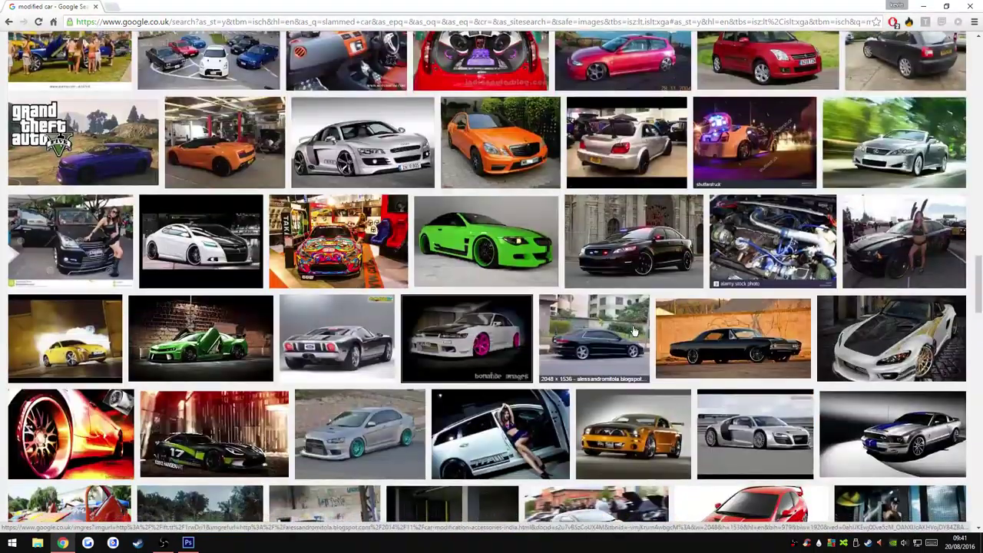
{"action": "scroll", "coordinate": [633, 330], "scroll_direction": "down", "scroll_amount": 3}
{"action": "scroll", "coordinate": [630, 330], "scroll_direction": "down", "scroll_amount": 1}
{"action": "scroll", "coordinate": [623, 331], "scroll_direction": "down", "scroll_amount": 5}
{"action": "scroll", "coordinate": [624, 331], "scroll_direction": "down", "scroll_amount": 2}
{"action": "scroll", "coordinate": [624, 332], "scroll_direction": "down", "scroll_amount": 5}
{"action": "scroll", "coordinate": [624, 331], "scroll_direction": "down", "scroll_amount": 5}
{"action": "scroll", "coordinate": [624, 330], "scroll_direction": "down", "scroll_amount": 4}
{"action": "scroll", "coordinate": [624, 330], "scroll_direction": "down", "scroll_amount": 5}
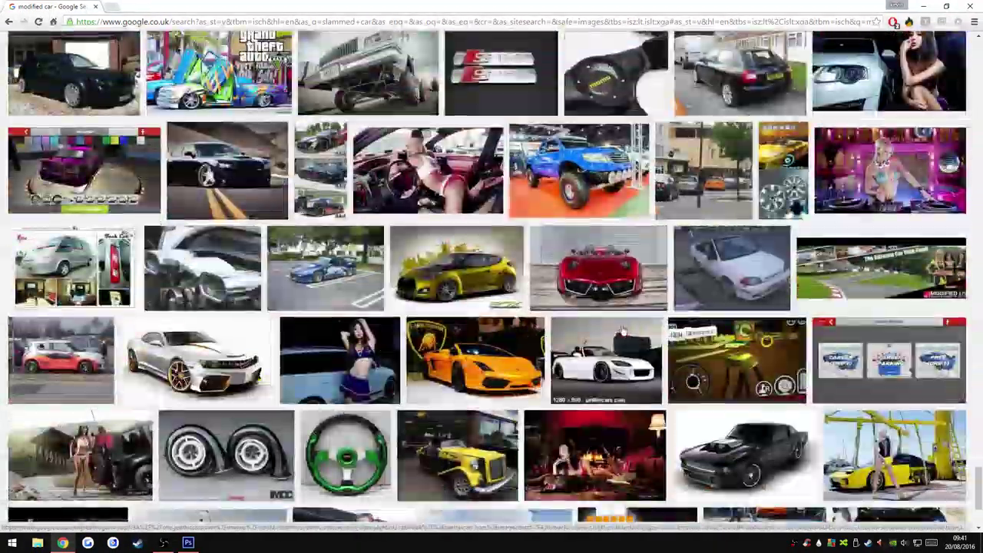
{"action": "scroll", "coordinate": [611, 342], "scroll_direction": "down", "scroll_amount": 2}
{"action": "scroll", "coordinate": [601, 352], "scroll_direction": "up", "scroll_amount": 2}
{"action": "scroll", "coordinate": [601, 351], "scroll_direction": "up", "scroll_amount": 15}
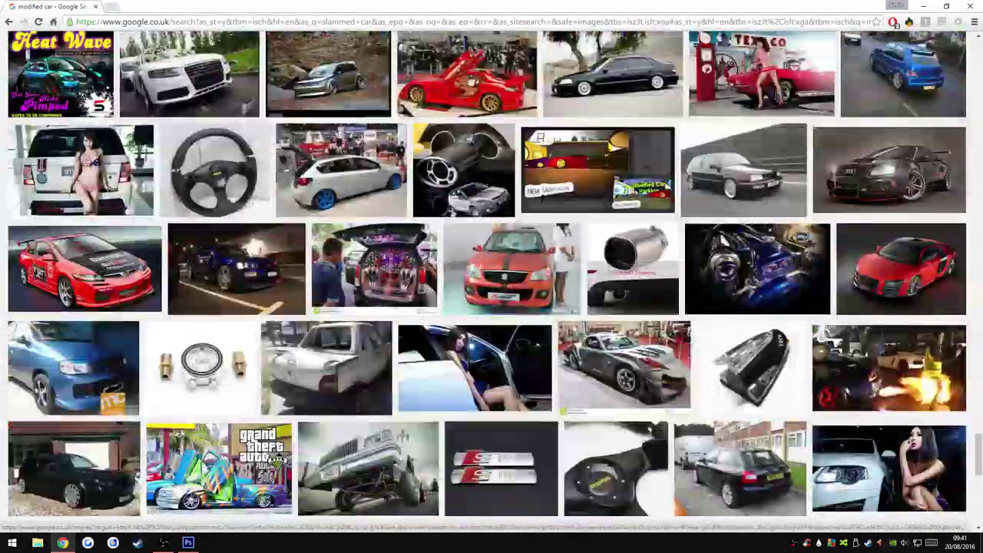
{"action": "scroll", "coordinate": [768, 192], "scroll_direction": "up", "scroll_amount": 10}
{"action": "left_click", "coordinate": [104, 102]}
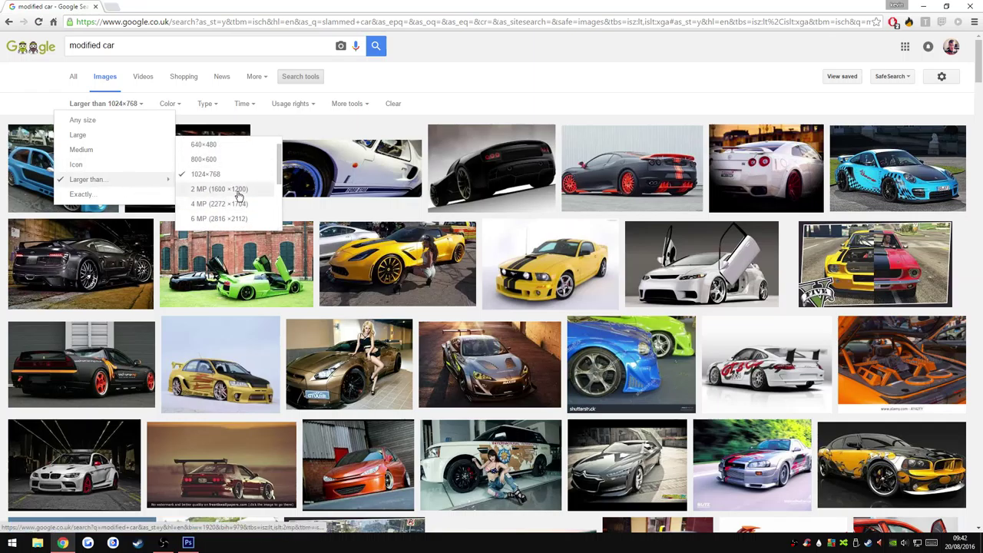
{"action": "left_click", "coordinate": [238, 190]}
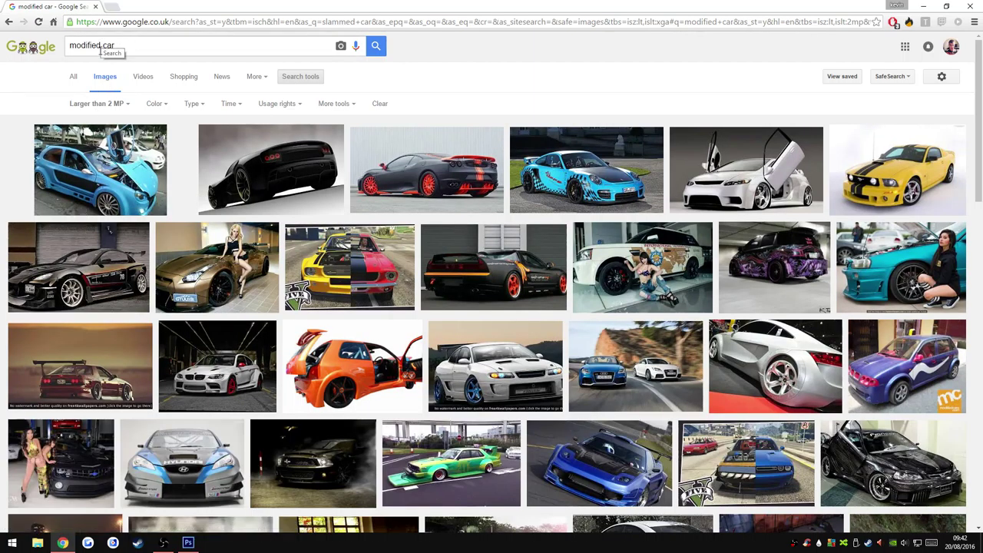
{"action": "left_click", "coordinate": [200, 45]}
{"action": "type", "text": "5 spoke"}
Try a '5 spoke rims' image search, then go back to the modified car results.
{"action": "key", "text": "Down"}
{"action": "key", "text": "Return"}
{"action": "scroll", "coordinate": [492, 307], "scroll_direction": "down", "scroll_amount": 5}
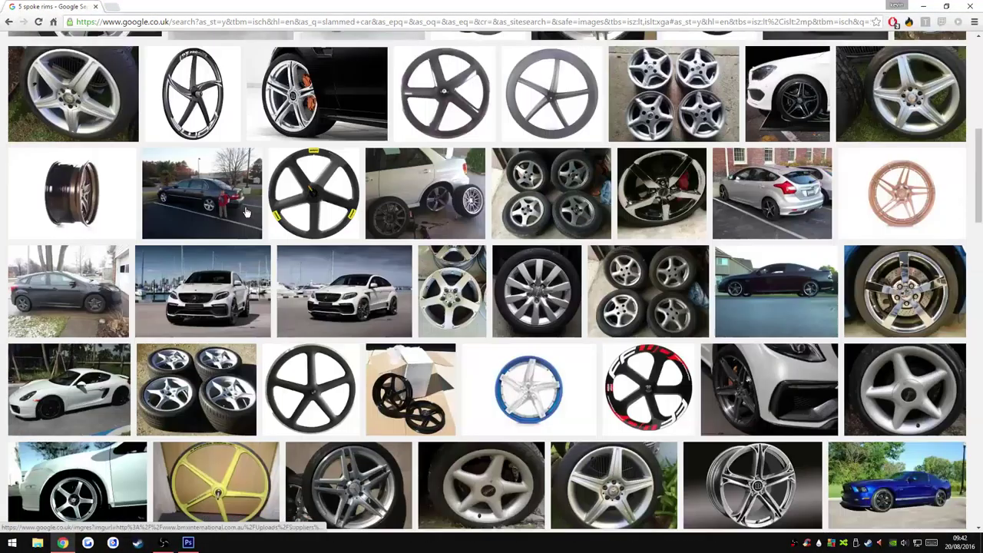
{"action": "scroll", "coordinate": [492, 307], "scroll_direction": "down", "scroll_amount": 5}
{"action": "scroll", "coordinate": [491, 307], "scroll_direction": "down", "scroll_amount": 5}
{"action": "key", "text": "alt+Left"}
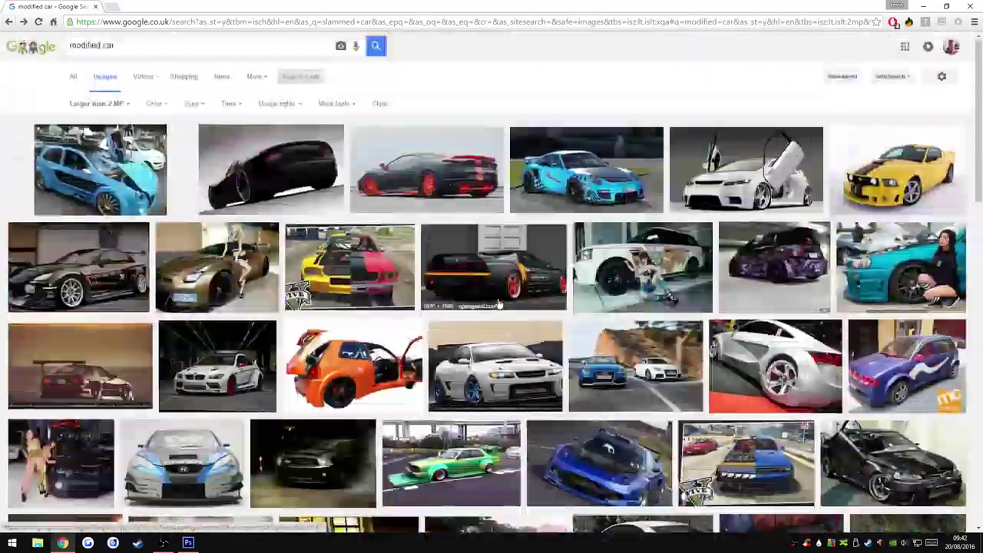
Scroll to the white Subaru image and open its SlammedUK article.
{"action": "scroll", "coordinate": [464, 302], "scroll_direction": "down", "scroll_amount": 5}
{"action": "scroll", "coordinate": [464, 302], "scroll_direction": "down", "scroll_amount": 3}
{"action": "scroll", "coordinate": [464, 302], "scroll_direction": "down", "scroll_amount": 2}
{"action": "scroll", "coordinate": [464, 302], "scroll_direction": "down", "scroll_amount": 3}
{"action": "scroll", "coordinate": [782, 317], "scroll_direction": "down", "scroll_amount": 3}
{"action": "scroll", "coordinate": [782, 317], "scroll_direction": "down", "scroll_amount": 3}
{"action": "scroll", "coordinate": [782, 317], "scroll_direction": "down", "scroll_amount": 4}
{"action": "scroll", "coordinate": [782, 317], "scroll_direction": "down", "scroll_amount": 2}
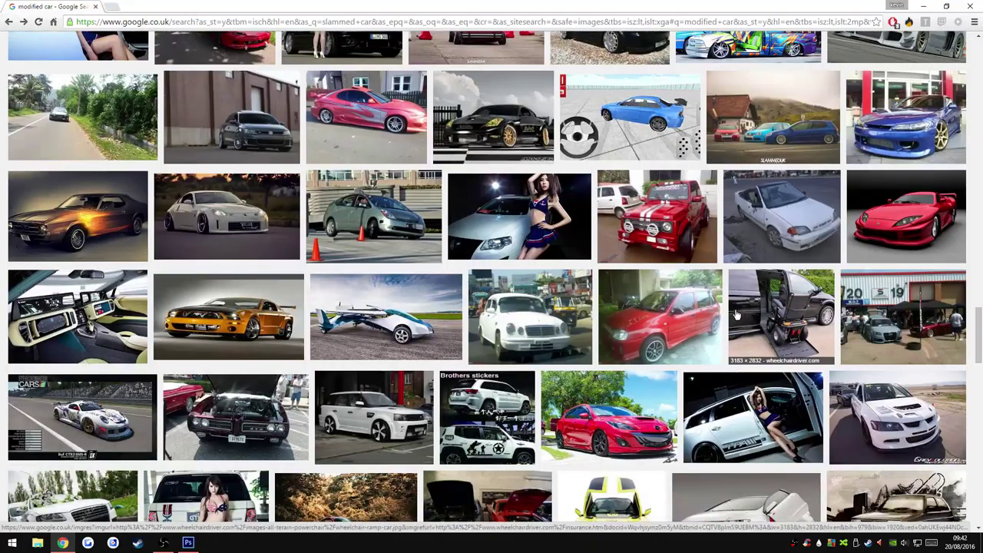
{"action": "scroll", "coordinate": [752, 314], "scroll_direction": "down", "scroll_amount": 4}
{"action": "scroll", "coordinate": [720, 313], "scroll_direction": "down", "scroll_amount": 3}
{"action": "scroll", "coordinate": [720, 313], "scroll_direction": "down", "scroll_amount": 4}
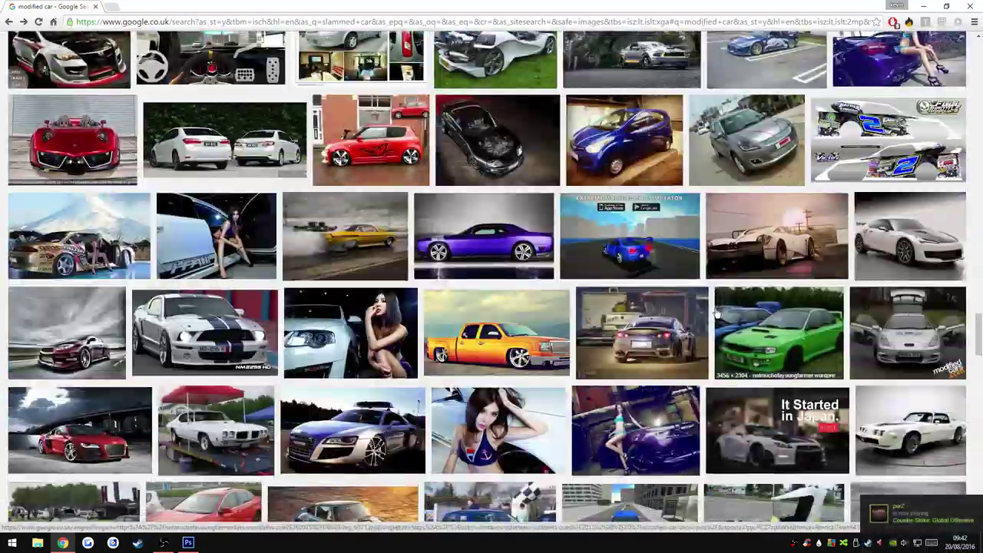
{"action": "scroll", "coordinate": [716, 313], "scroll_direction": "down", "scroll_amount": 1}
{"action": "scroll", "coordinate": [699, 315], "scroll_direction": "down", "scroll_amount": 2}
{"action": "scroll", "coordinate": [676, 318], "scroll_direction": "down", "scroll_amount": 3}
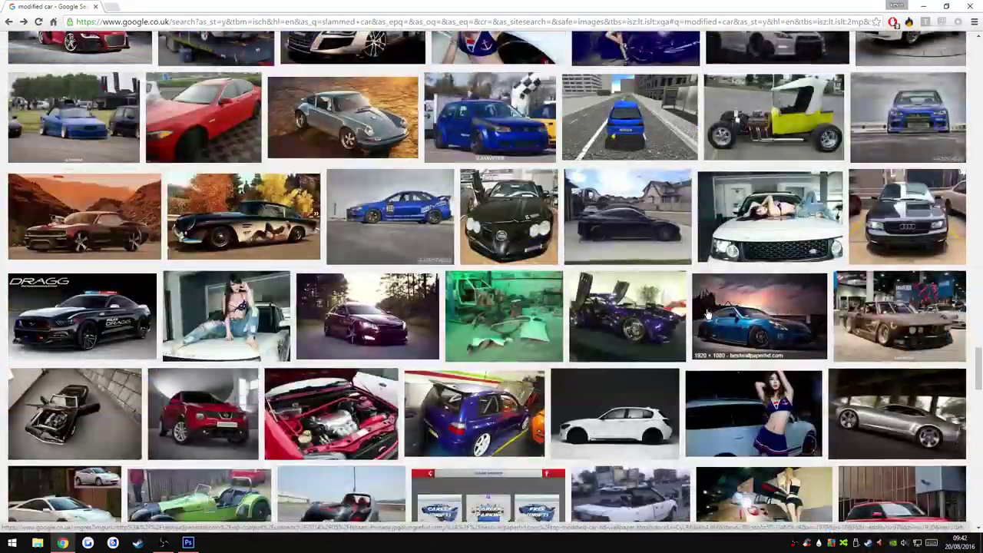
{"action": "scroll", "coordinate": [651, 321], "scroll_direction": "down", "scroll_amount": 5}
{"action": "scroll", "coordinate": [652, 321], "scroll_direction": "down", "scroll_amount": 5}
{"action": "scroll", "coordinate": [651, 321], "scroll_direction": "down", "scroll_amount": 3}
{"action": "scroll", "coordinate": [652, 321], "scroll_direction": "down", "scroll_amount": 1}
{"action": "left_click", "coordinate": [71, 227]}
{"action": "left_click", "coordinate": [694, 248]}
Open the article's wheel close-up photo full size and copy it.
{"action": "scroll", "coordinate": [321, 364], "scroll_direction": "down", "scroll_amount": 5}
{"action": "scroll", "coordinate": [321, 364], "scroll_direction": "down", "scroll_amount": 5}
{"action": "scroll", "coordinate": [321, 364], "scroll_direction": "down", "scroll_amount": 5}
{"action": "scroll", "coordinate": [321, 364], "scroll_direction": "down", "scroll_amount": 5}
{"action": "scroll", "coordinate": [66, 277], "scroll_direction": "down", "scroll_amount": 5}
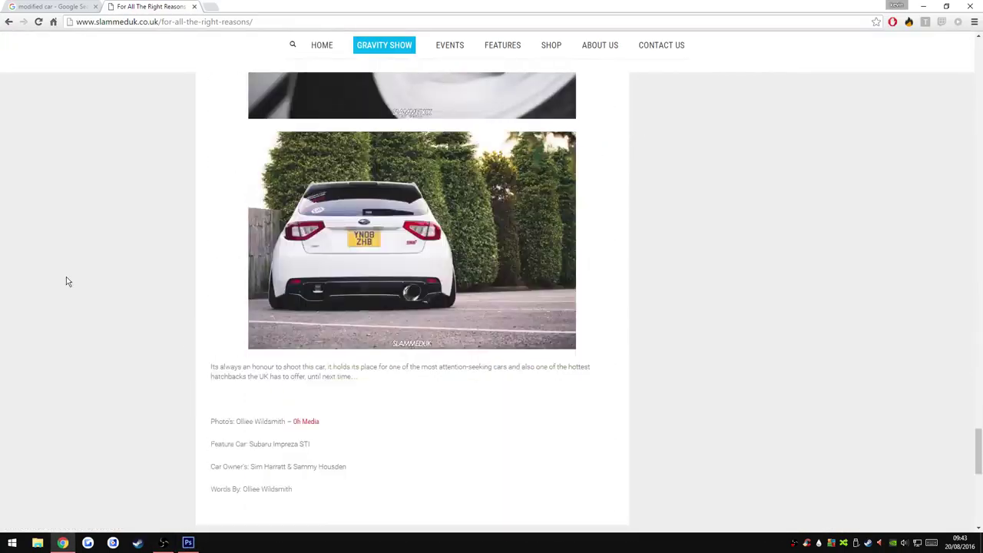
{"action": "scroll", "coordinate": [71, 280], "scroll_direction": "up", "scroll_amount": 2}
{"action": "scroll", "coordinate": [72, 276], "scroll_direction": "up", "scroll_amount": 5}
{"action": "scroll", "coordinate": [72, 273], "scroll_direction": "up", "scroll_amount": 5}
{"action": "left_click", "coordinate": [455, 368]}
{"action": "right_click", "coordinate": [530, 278]}
{"action": "left_click", "coordinate": [561, 310]}
In Photoshop, create a new document and paste the wheel photo into it.
{"action": "left_click", "coordinate": [188, 542]}
{"action": "left_click", "coordinate": [28, 7]}
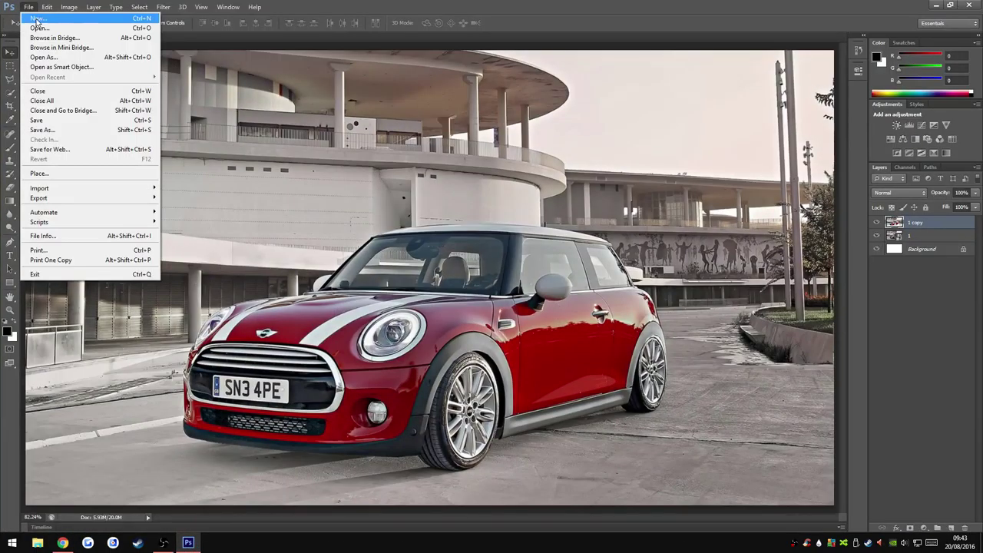
{"action": "left_click", "coordinate": [35, 16]}
{"action": "left_click", "coordinate": [597, 144]}
{"action": "key", "text": "ctrl+v"}
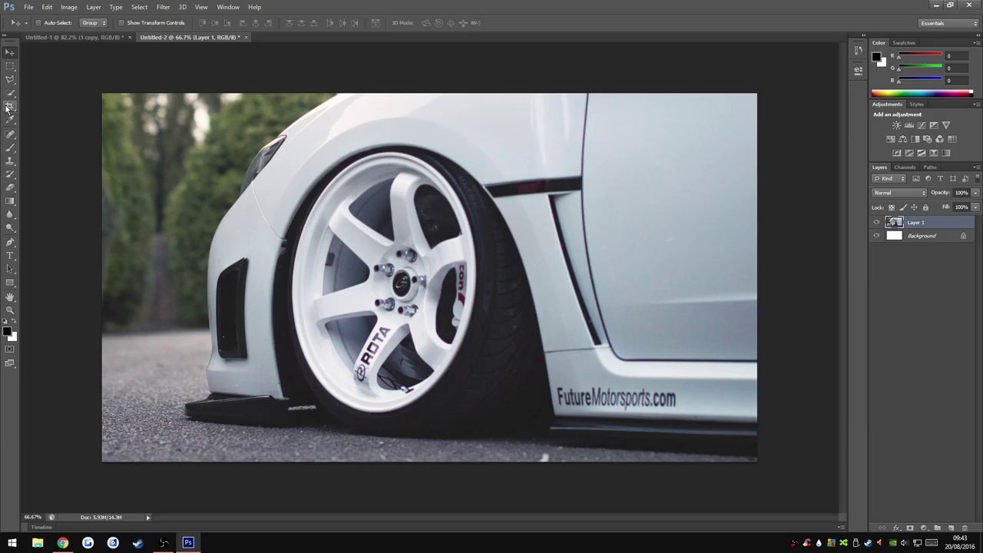
Lasso-select the white Rota wheel along its tyre edge and confirm the Color Balance adjustment.
{"action": "left_click", "coordinate": [10, 82]}
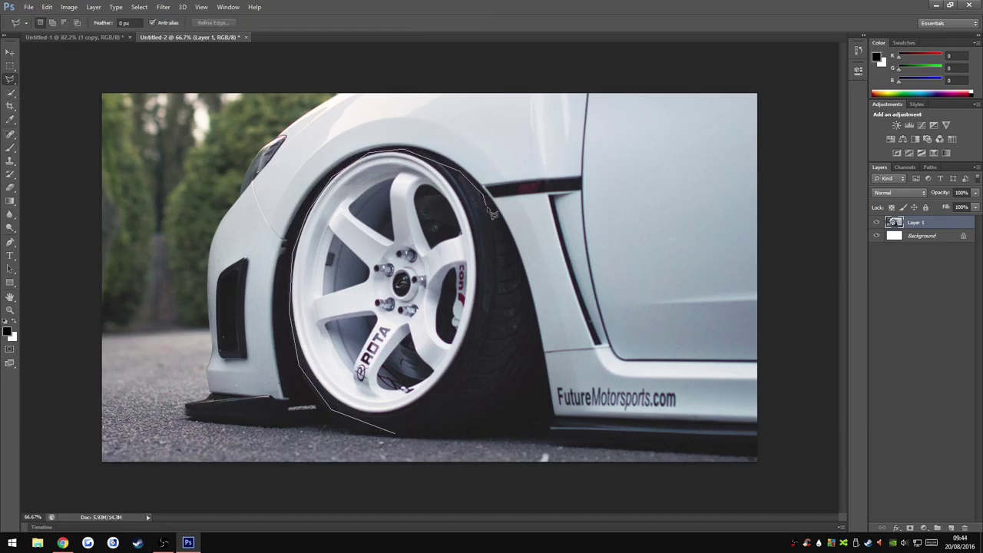
{"action": "left_click_drag", "start_coordinate": [416, 436], "coordinate": [396, 433]}
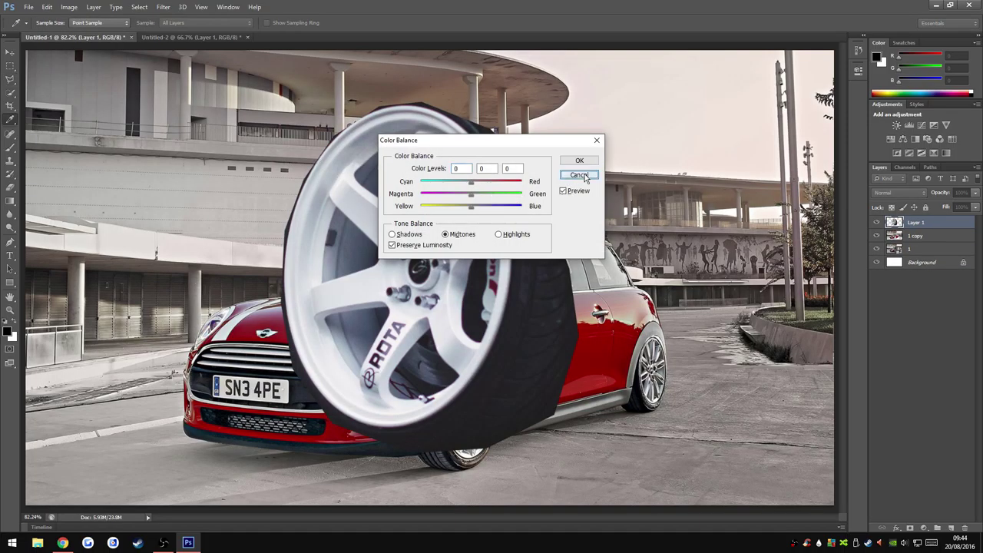
{"action": "left_click", "coordinate": [586, 179]}
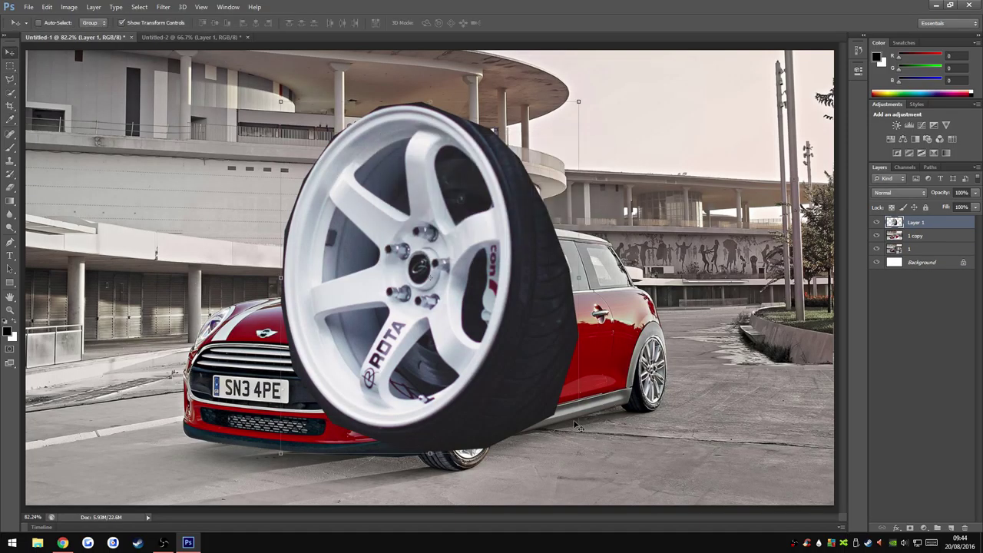
Flip the pasted wheel horizontally, shrink it onto the front arch and skew it.
{"action": "key", "text": "ctrl+t"}
{"action": "left_click_drag", "start_coordinate": [578, 278], "coordinate": [22, 279]}
{"action": "left_click_drag", "start_coordinate": [152, 114], "coordinate": [466, 175]}
{"action": "mouse_move", "coordinate": [335, 164]}
{"action": "left_mouse_down"}
{"action": "mouse_move", "coordinate": [461, 346]}
{"action": "mouse_move", "coordinate": [528, 413]}
{"action": "left_mouse_up"}
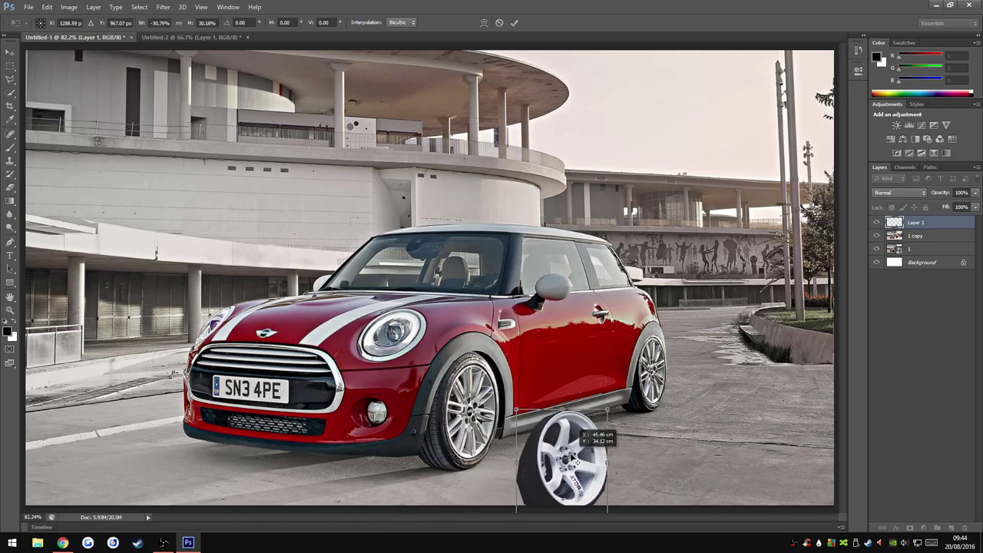
{"action": "left_click_drag", "start_coordinate": [567, 453], "coordinate": [464, 415]}
{"action": "right_click", "coordinate": [493, 214]}
{"action": "left_click", "coordinate": [516, 257]}
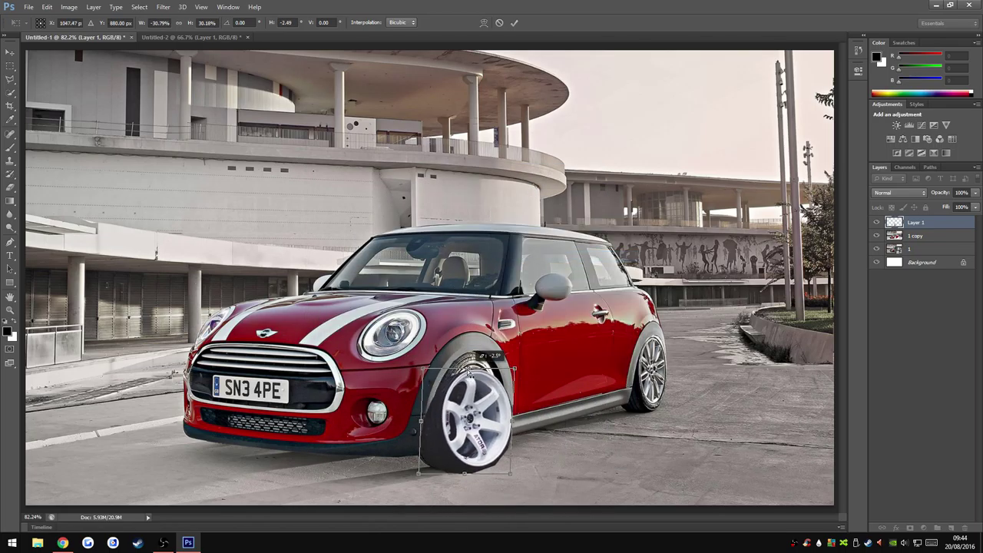
{"action": "left_click_drag", "start_coordinate": [518, 424], "coordinate": [513, 417]}
{"action": "right_click", "coordinate": [498, 232]}
{"action": "left_click", "coordinate": [523, 289]}
{"action": "mouse_move", "coordinate": [471, 365]}
{"action": "left_mouse_down"}
{"action": "mouse_move", "coordinate": [485, 372]}
{"action": "mouse_move", "coordinate": [486, 397]}
{"action": "left_mouse_up"}
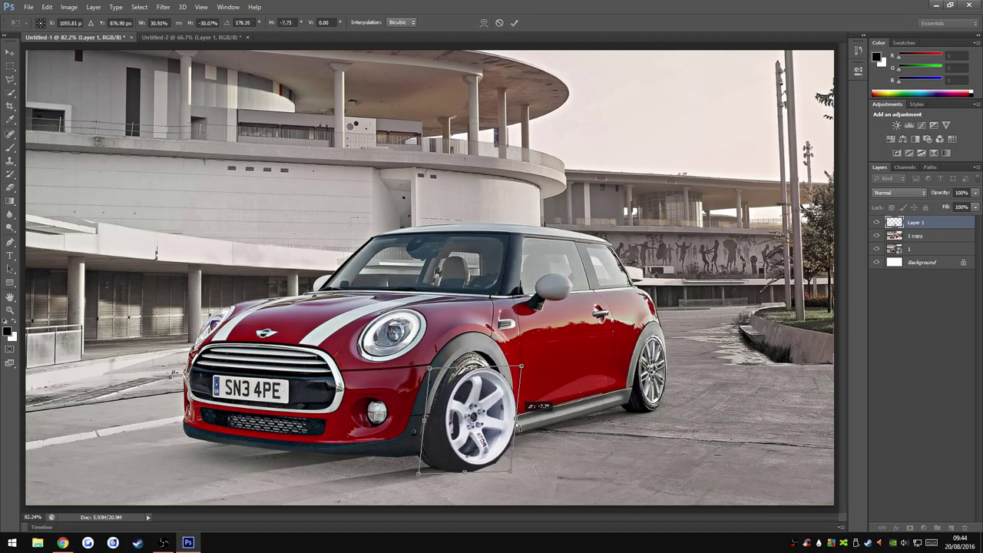
{"action": "left_click_drag", "start_coordinate": [484, 361], "coordinate": [481, 362]}
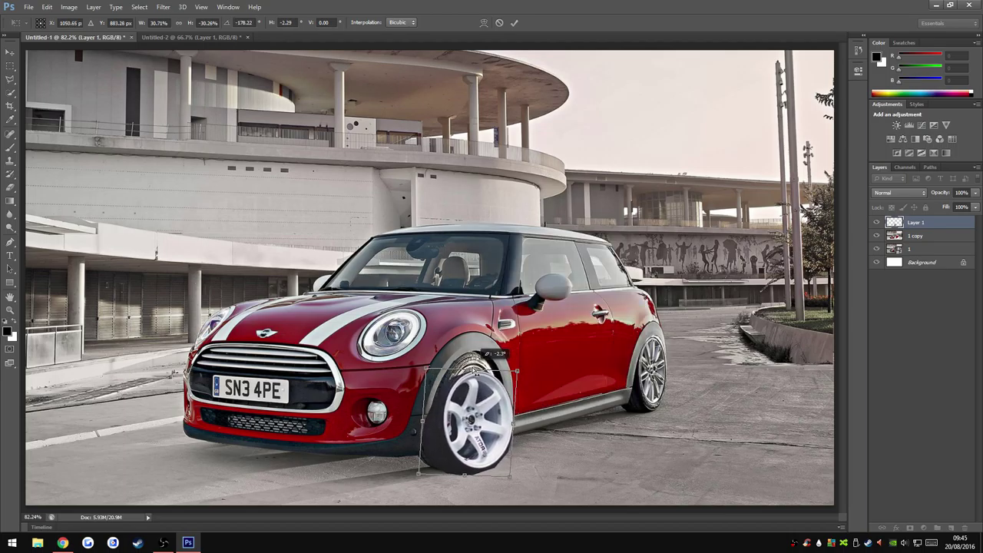
{"action": "key", "text": "Return"}
Adjust the wheel's width and height to fill the front arch and commit the transform.
{"action": "key", "text": "ctrl+t"}
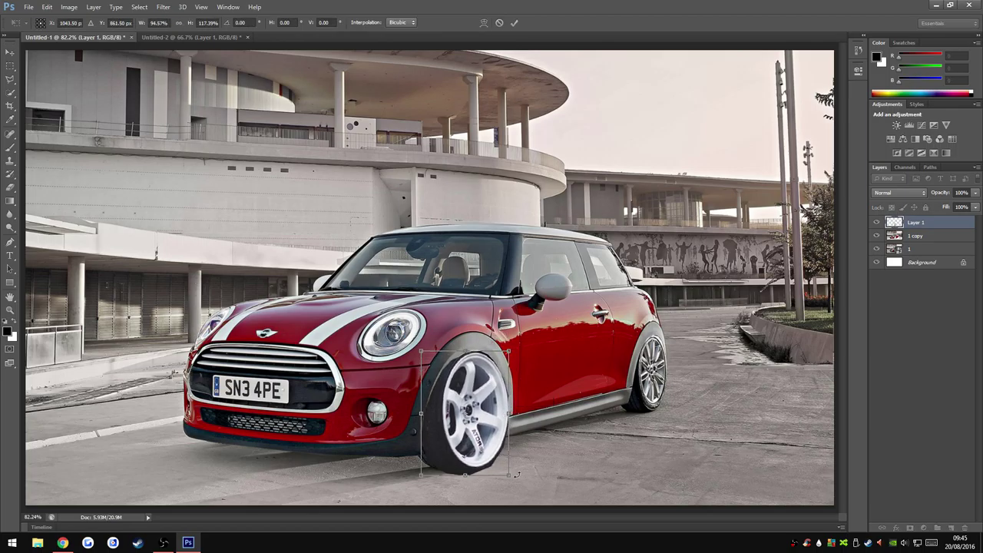
{"action": "left_click_drag", "start_coordinate": [466, 474], "coordinate": [465, 453]}
{"action": "left_click_drag", "start_coordinate": [509, 410], "coordinate": [500, 409]}
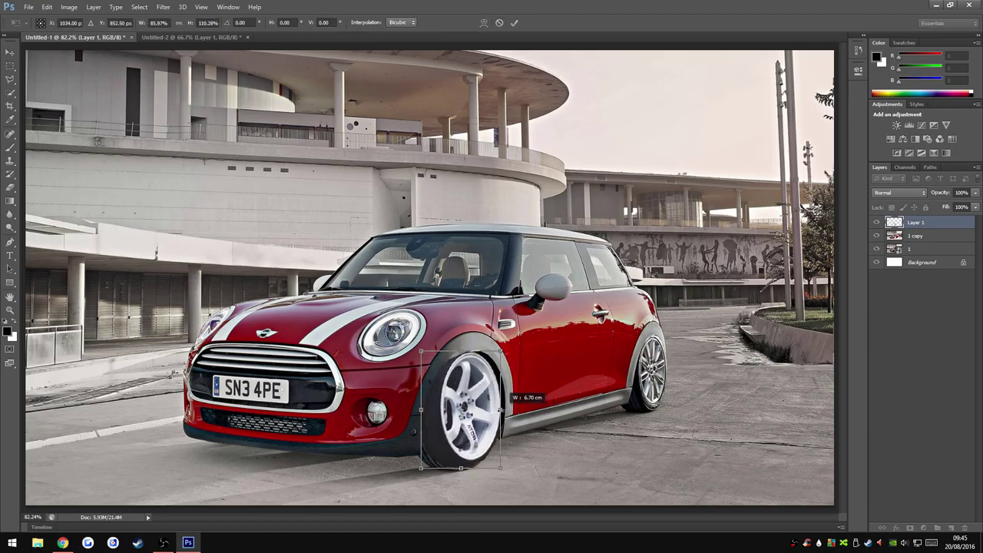
{"action": "left_click_drag", "start_coordinate": [465, 352], "coordinate": [477, 347]}
{"action": "left_click_drag", "start_coordinate": [420, 410], "coordinate": [474, 419]}
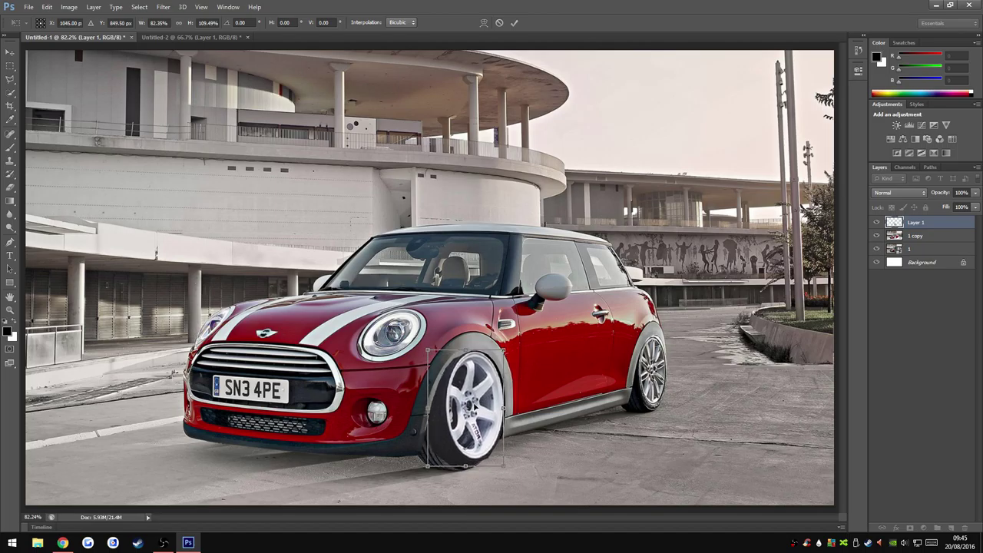
{"action": "left_click_drag", "start_coordinate": [465, 465], "coordinate": [466, 471]}
{"action": "left_click_drag", "start_coordinate": [428, 408], "coordinate": [415, 413]}
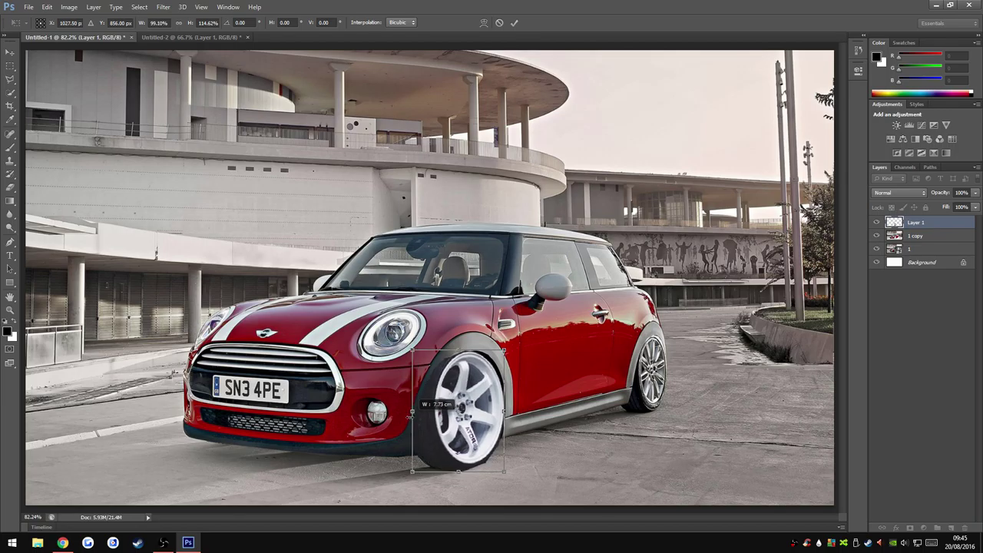
{"action": "left_click", "coordinate": [514, 23]}
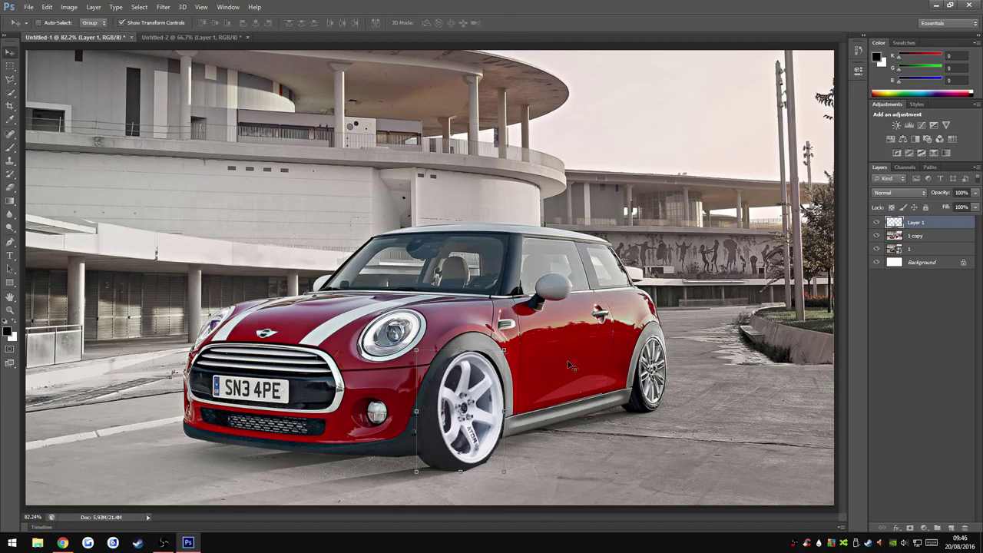
Hide Layer 1, zoom to 300% and trace the front arch with the Polygonal Lasso.
{"action": "left_click", "coordinate": [877, 222]}
{"action": "left_click", "coordinate": [10, 310]}
{"action": "key", "text": "ctrl+plus"}
{"action": "key", "text": "ctrl+plus"}
{"action": "key", "text": "ctrl+plus"}
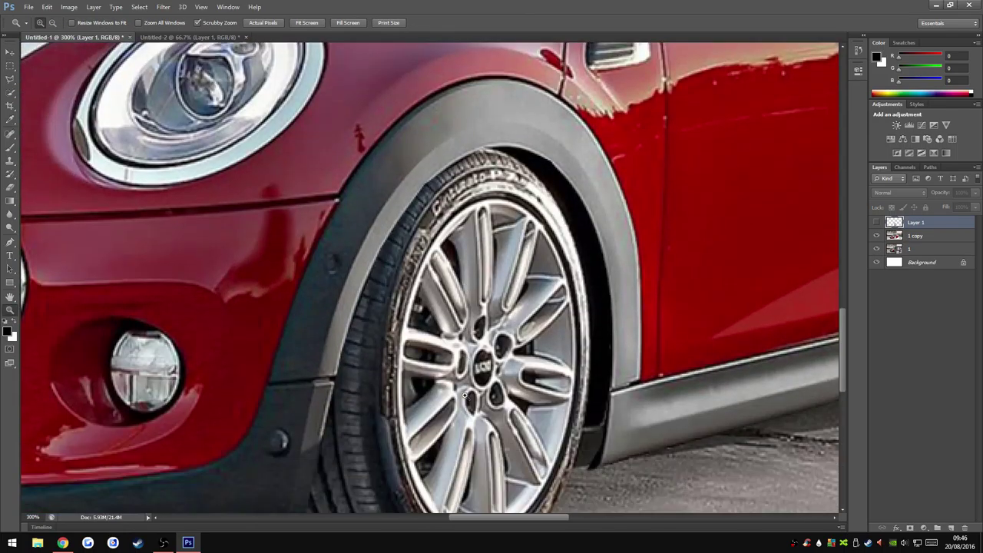
{"action": "key", "text": "l"}
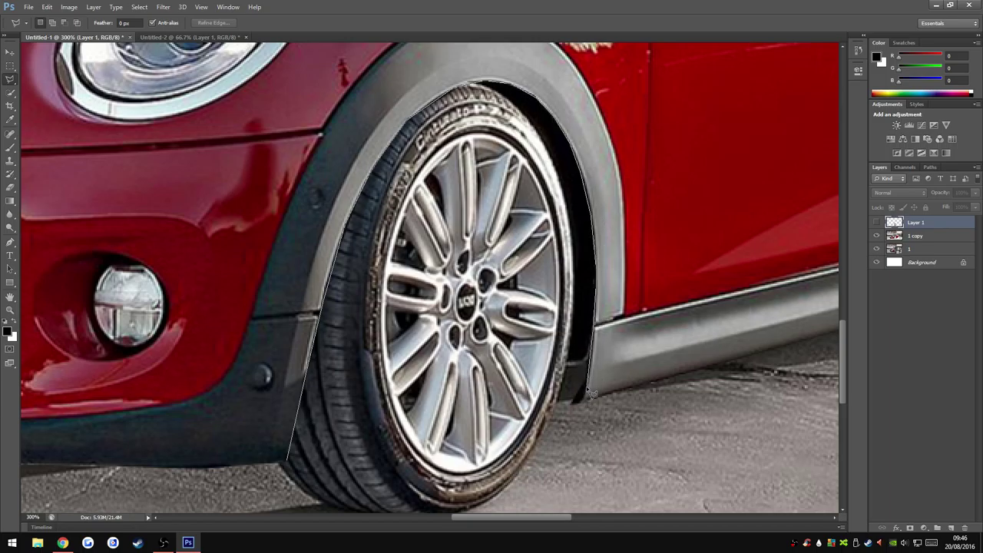
{"action": "left_click", "coordinate": [729, 402]}
{"action": "left_click", "coordinate": [681, 197]}
{"action": "left_click", "coordinate": [647, 88]}
{"action": "left_click", "coordinate": [208, 241]}
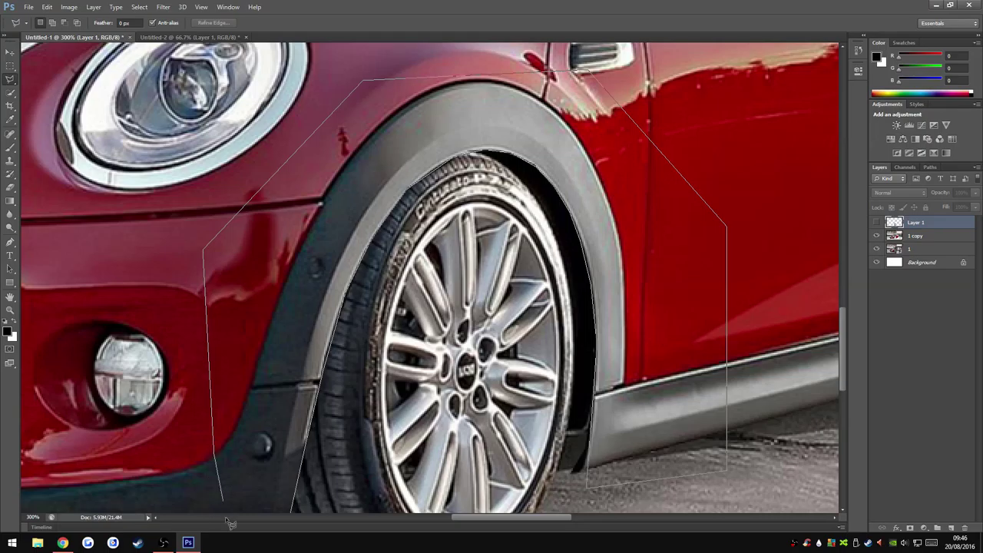
{"action": "left_click", "coordinate": [213, 319]}
{"action": "left_click", "coordinate": [289, 397]}
Delete the wheel parts outside the arch, fit the view on screen and deselect.
{"action": "key", "text": "Delete"}
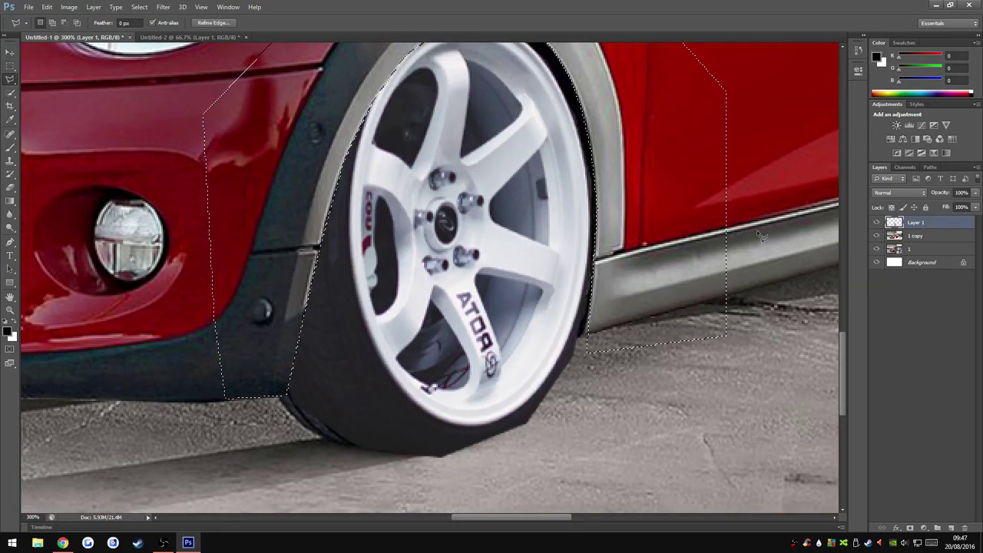
{"action": "left_click", "coordinate": [9, 308]}
{"action": "key", "text": "ctrl+0"}
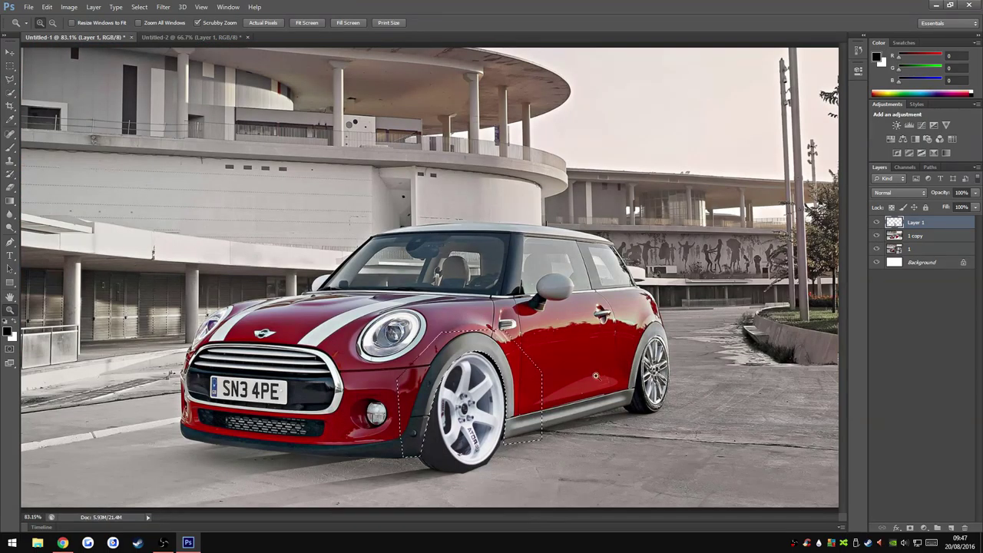
{"action": "left_click", "coordinate": [10, 79]}
{"action": "key", "text": "ctrl+d"}
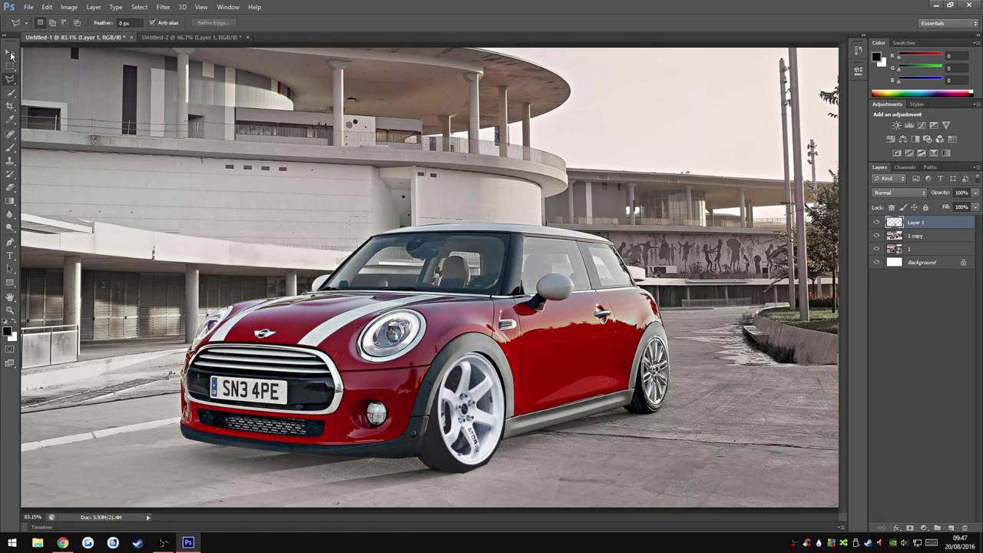
{"action": "left_click", "coordinate": [10, 52]}
{"action": "right_click", "coordinate": [481, 332]}
Nudge the white front wheel slightly to seat it in the arch.
{"action": "key", "text": "ctrl+t"}
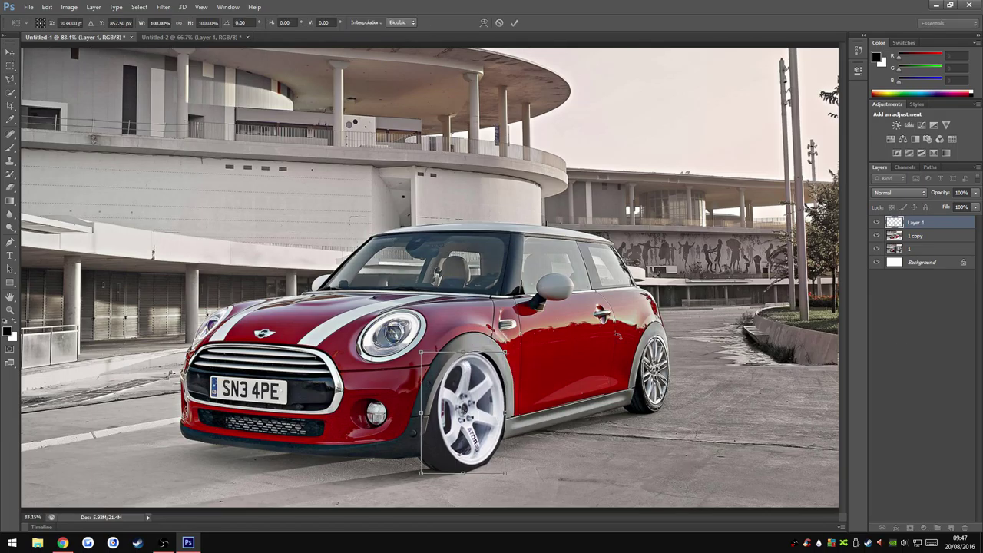
{"action": "left_click", "coordinate": [47, 7]}
{"action": "left_click_drag", "start_coordinate": [461, 407], "coordinate": [466, 403]}
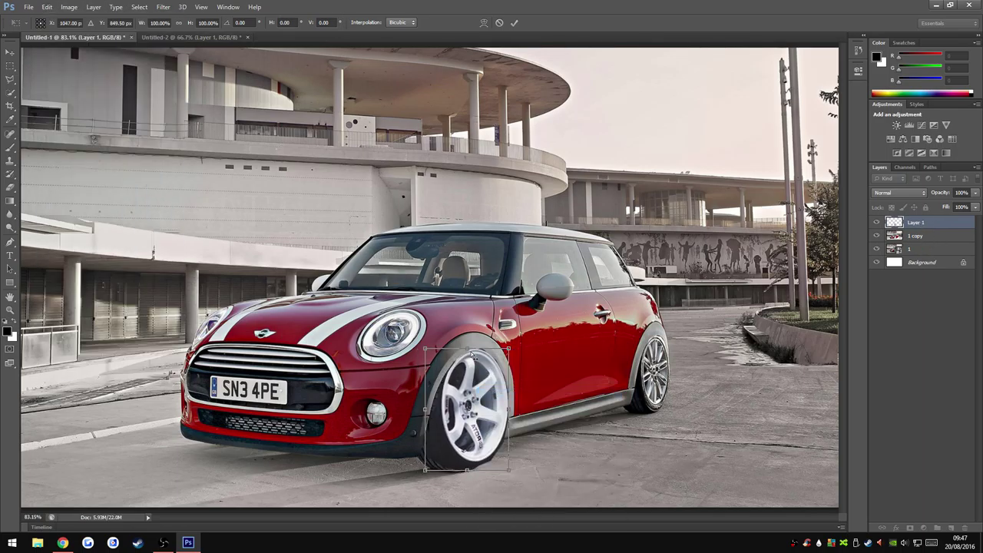
{"action": "type", "text": "-1.68"}
{"action": "key", "text": "Return"}
{"action": "left_click_drag", "start_coordinate": [480, 398], "coordinate": [485, 407]}
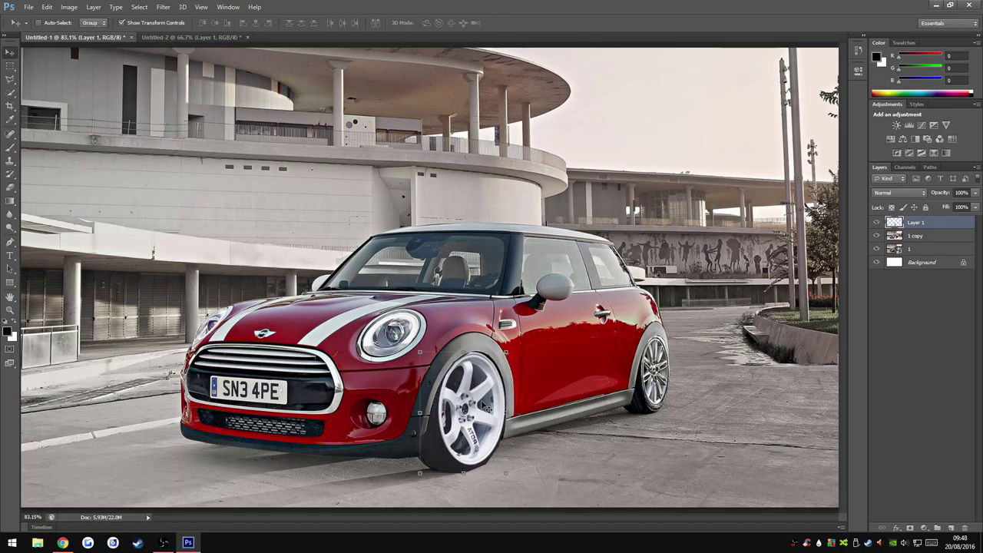
Reduce the wheel's height to about 97% using its top and bottom handles.
{"action": "key", "text": "ctrl+t"}
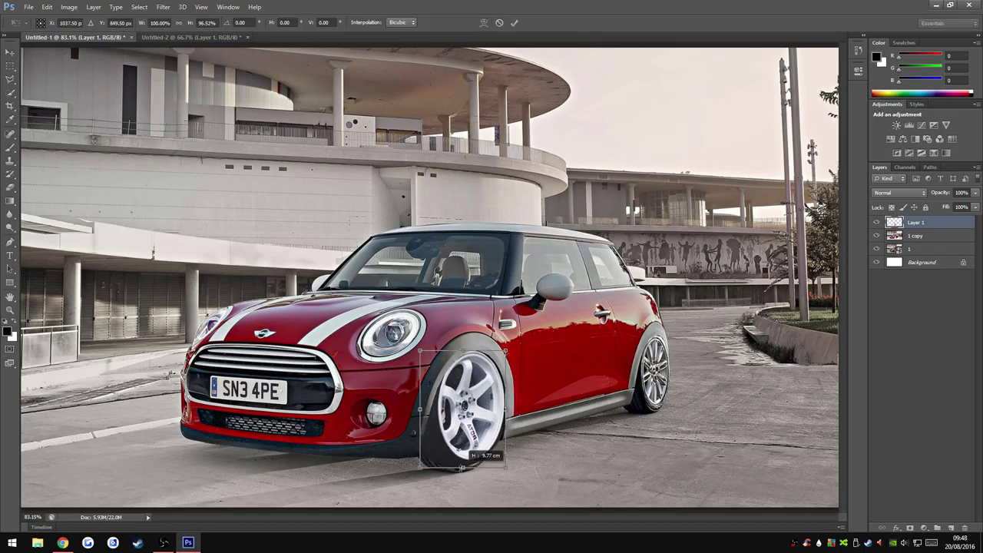
{"action": "left_click_drag", "start_coordinate": [463, 349], "coordinate": [462, 352]}
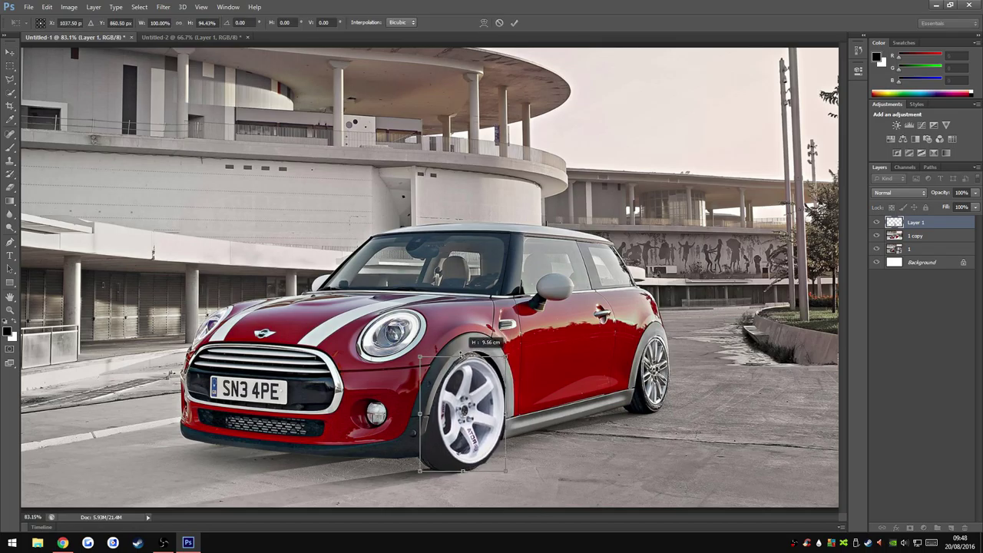
{"action": "left_click_drag", "start_coordinate": [463, 471], "coordinate": [462, 468]}
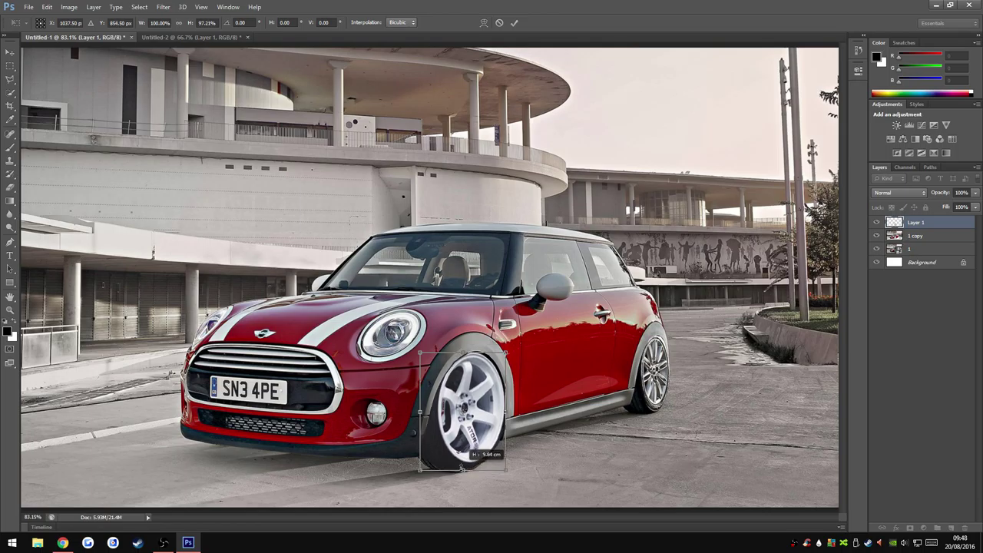
{"action": "left_click", "coordinate": [514, 22]}
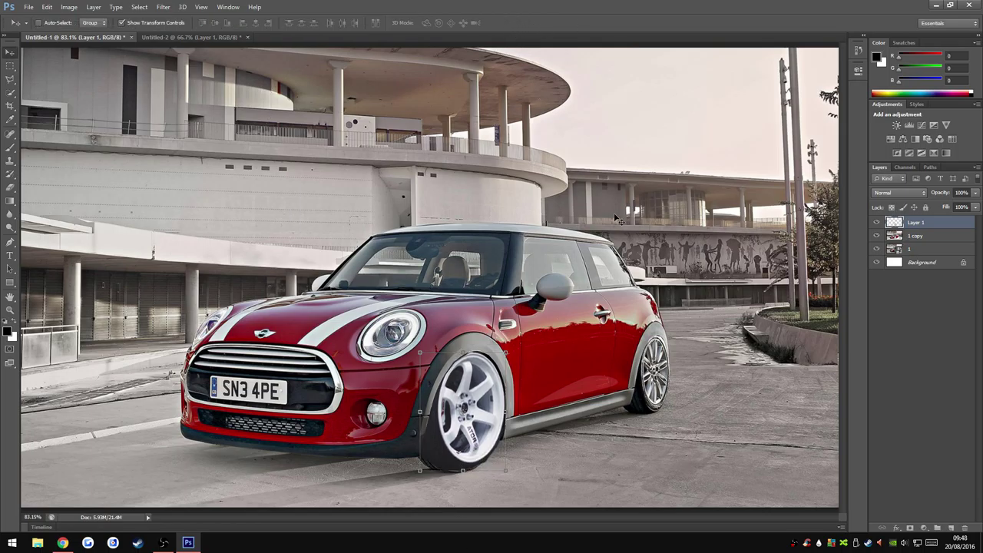
{"action": "key", "text": "z"}
{"action": "right_click", "coordinate": [311, 186]}
Zoom to 300% on the front wheel and set the Eraser brush size to 20.
{"action": "left_click", "coordinate": [338, 191]}
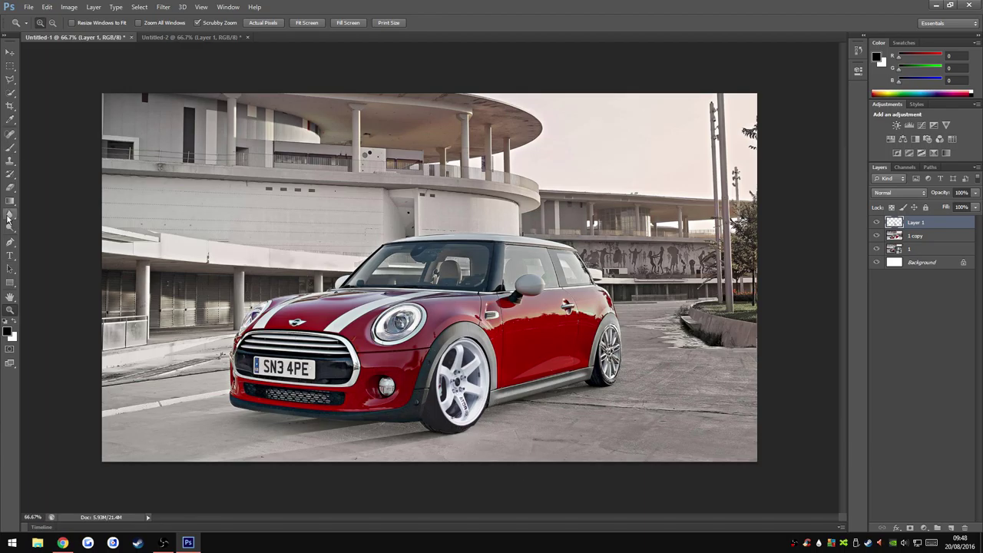
{"action": "key", "text": "e"}
{"action": "key", "text": "z"}
{"action": "left_click", "coordinate": [432, 417]}
{"action": "left_click", "coordinate": [433, 417]}
{"action": "left_click", "coordinate": [432, 417]}
{"action": "key", "text": "e"}
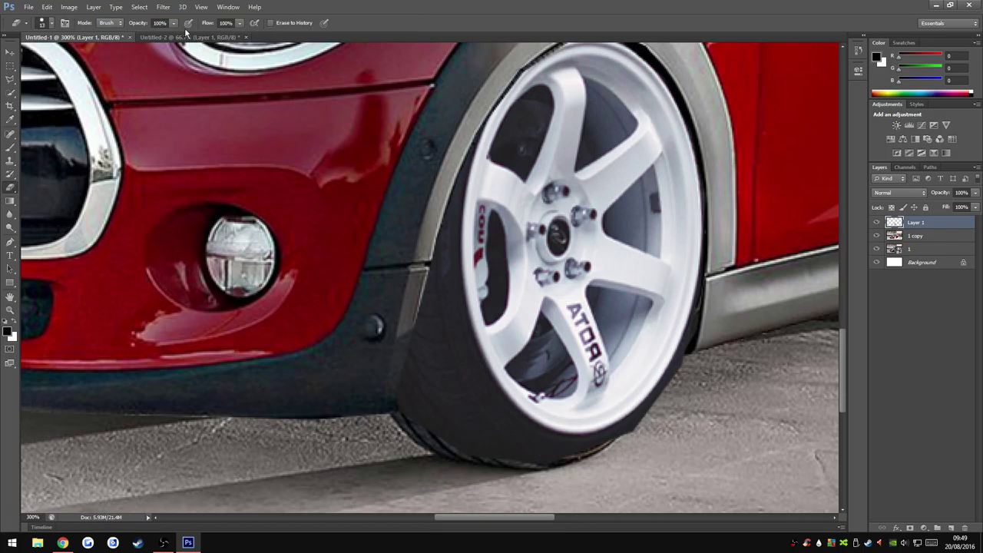
{"action": "left_click", "coordinate": [51, 24]}
{"action": "key", "text": "Return"}
{"action": "left_click", "coordinate": [51, 24]}
{"action": "type", "text": "20"}
{"action": "key", "text": "Return"}
Erase the dark fringe along the tyre's lower edges, then fit the image on screen.
{"action": "mouse_move", "coordinate": [697, 335]}
{"action": "left_mouse_down"}
{"action": "mouse_move", "coordinate": [597, 457]}
{"action": "mouse_move", "coordinate": [401, 371]}
{"action": "left_mouse_up"}
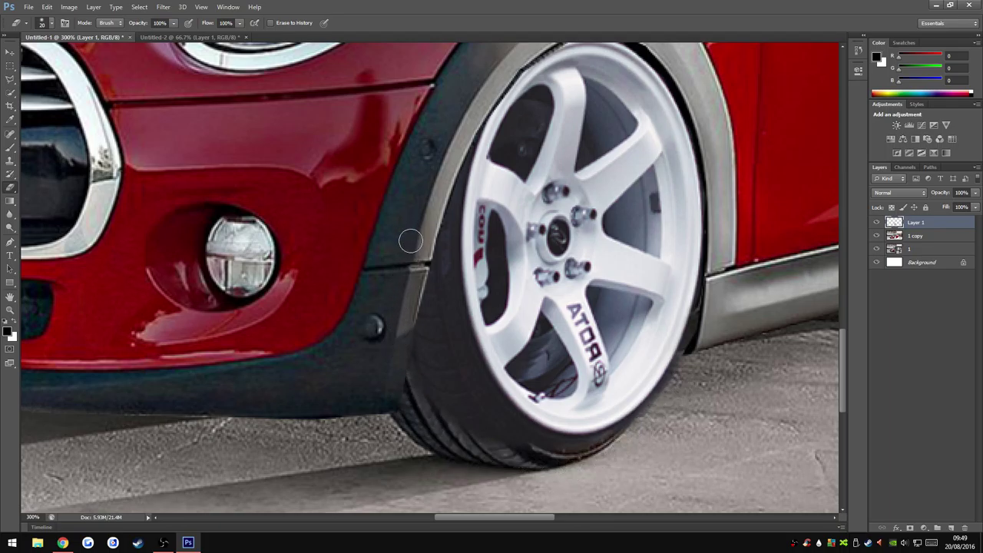
{"action": "mouse_move", "coordinate": [411, 241]}
{"action": "left_mouse_down"}
{"action": "mouse_move", "coordinate": [469, 448]}
{"action": "mouse_move", "coordinate": [391, 268]}
{"action": "left_mouse_up"}
{"action": "mouse_move", "coordinate": [609, 455]}
{"action": "left_mouse_down"}
{"action": "mouse_move", "coordinate": [554, 454]}
{"action": "mouse_move", "coordinate": [479, 408]}
{"action": "mouse_move", "coordinate": [430, 271]}
{"action": "mouse_move", "coordinate": [461, 354]}
{"action": "mouse_move", "coordinate": [607, 459]}
{"action": "left_mouse_up"}
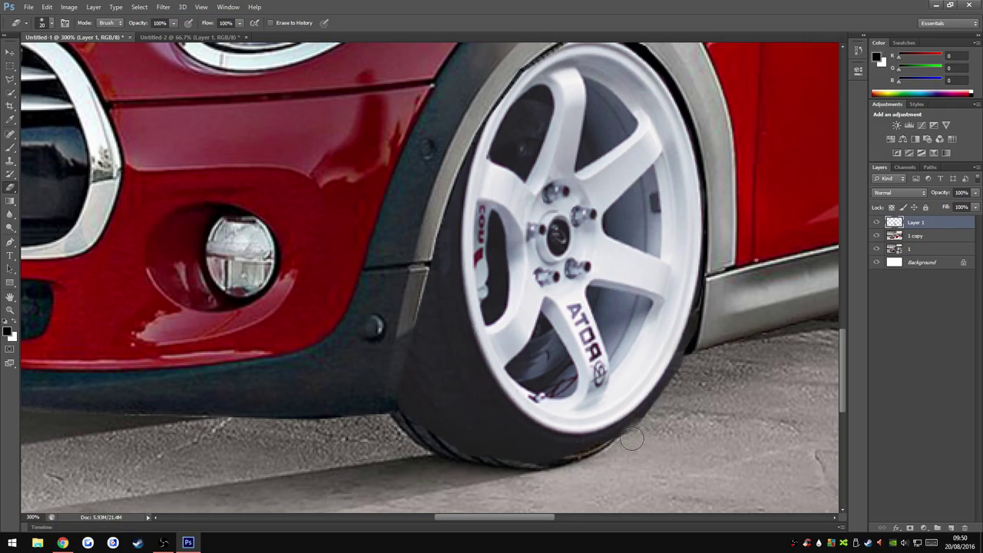
{"action": "left_click_drag", "start_coordinate": [673, 392], "coordinate": [645, 428]}
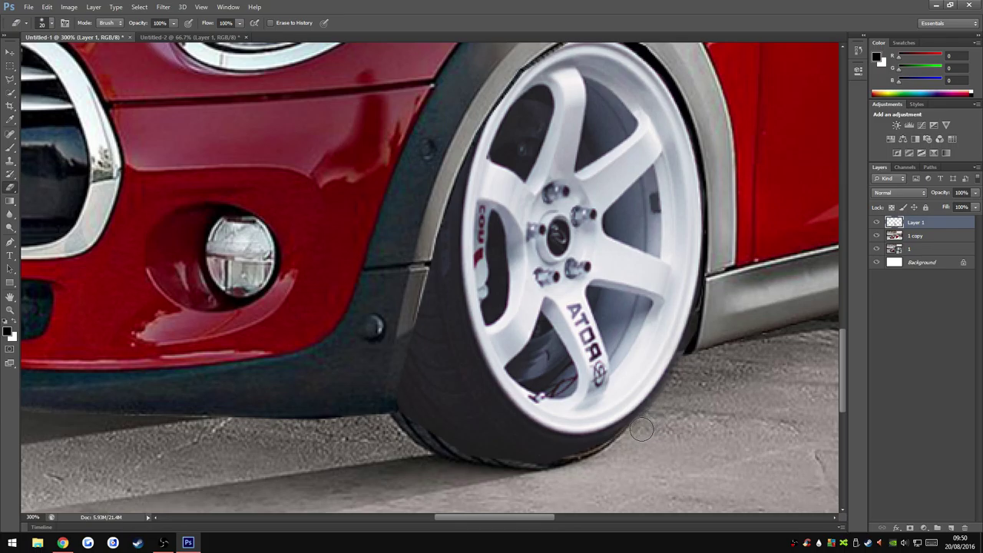
{"action": "mouse_move", "coordinate": [581, 460]}
{"action": "left_mouse_down"}
{"action": "mouse_move", "coordinate": [487, 444]}
{"action": "mouse_move", "coordinate": [422, 412]}
{"action": "mouse_move", "coordinate": [445, 235]}
{"action": "left_mouse_up"}
{"action": "left_click", "coordinate": [9, 310]}
{"action": "key", "text": "ctrl+0"}
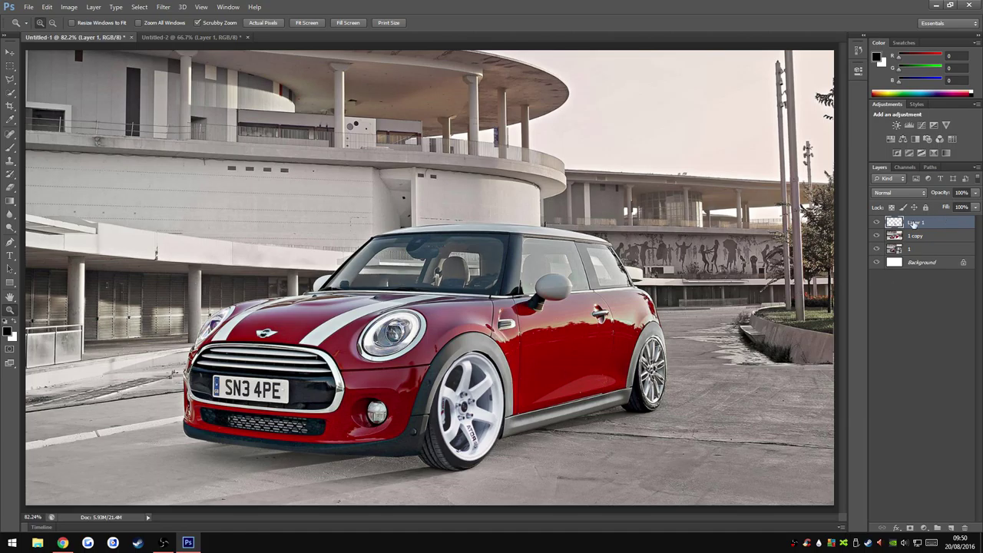
{"action": "right_click", "coordinate": [940, 225]}
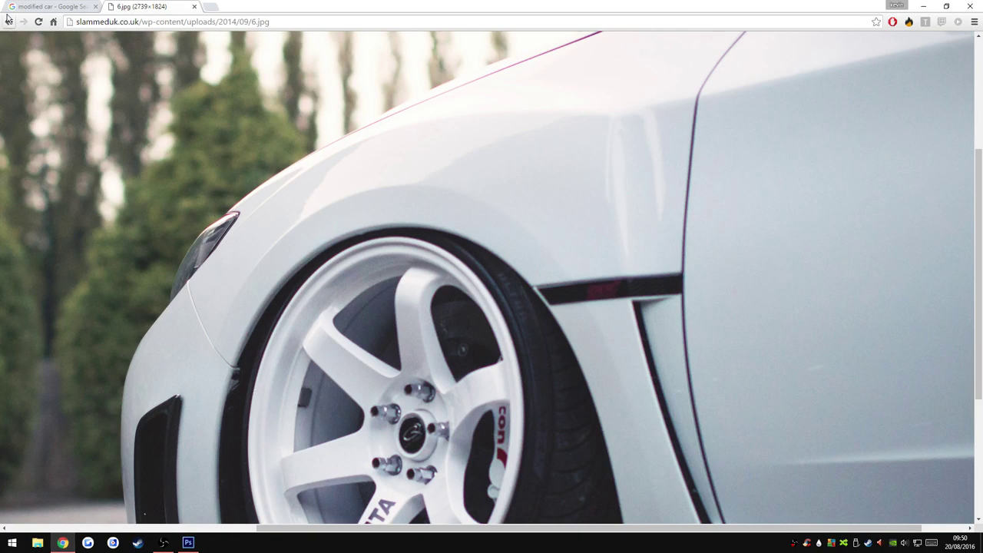
{"action": "left_click", "coordinate": [8, 22]}
Scroll up and down the slammeduk Subaru Impreza article to view its wheel photos.
{"action": "scroll", "coordinate": [590, 301], "scroll_direction": "up", "scroll_amount": 2}
{"action": "scroll", "coordinate": [591, 301], "scroll_direction": "up", "scroll_amount": 3}
{"action": "scroll", "coordinate": [593, 301], "scroll_direction": "up", "scroll_amount": 1}
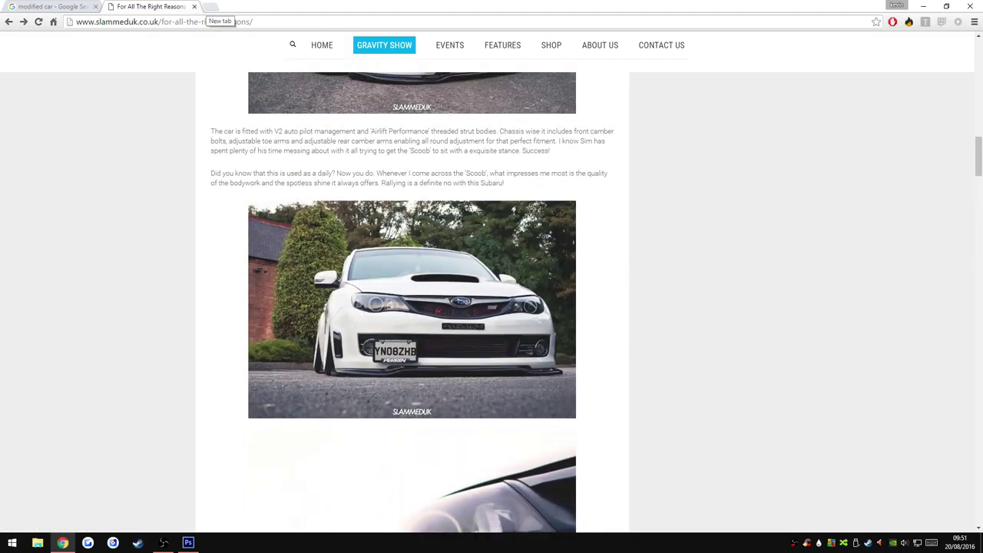
{"action": "scroll", "coordinate": [128, 90], "scroll_direction": "down", "scroll_amount": 4}
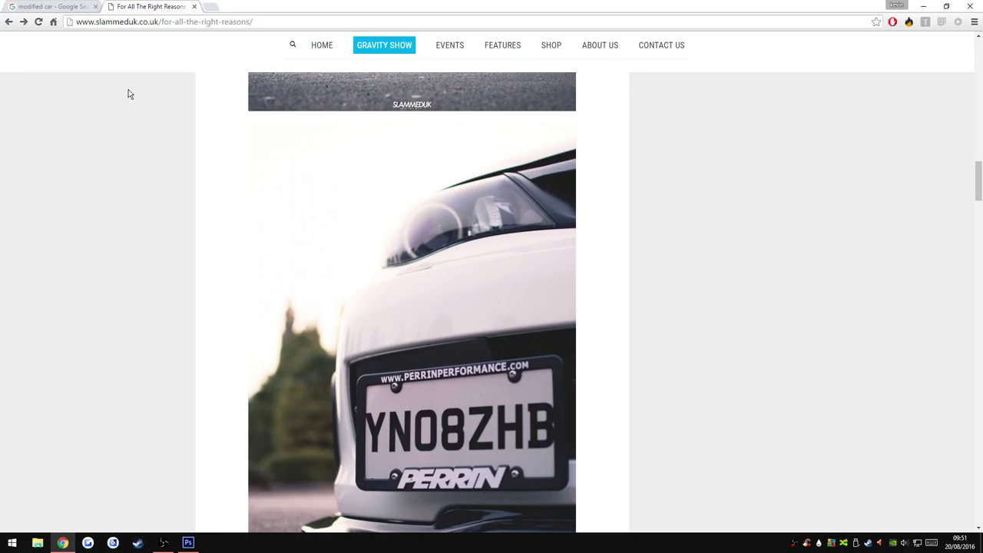
{"action": "scroll", "coordinate": [128, 89], "scroll_direction": "down", "scroll_amount": 6}
{"action": "scroll", "coordinate": [131, 112], "scroll_direction": "down", "scroll_amount": 8}
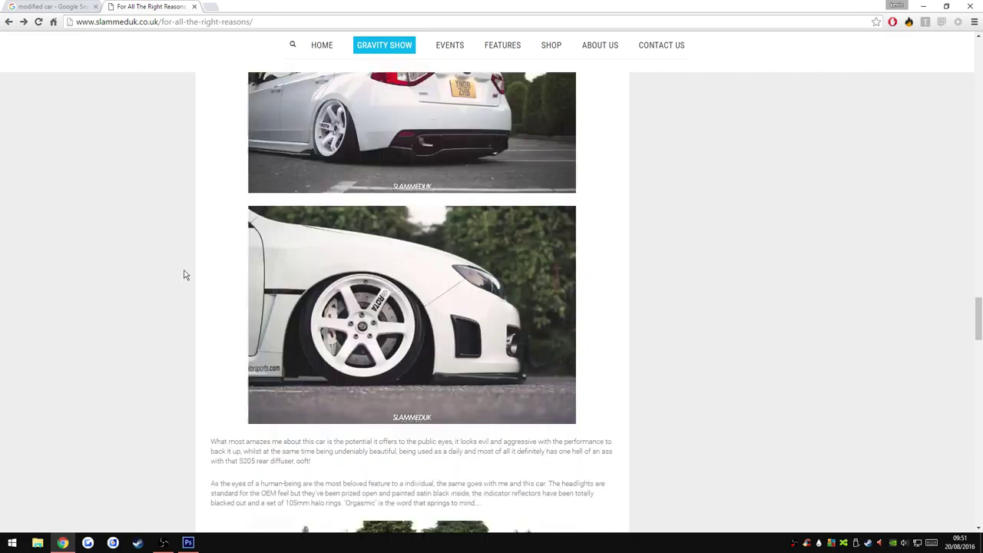
{"action": "scroll", "coordinate": [184, 275], "scroll_direction": "down", "scroll_amount": 6}
{"action": "scroll", "coordinate": [188, 273], "scroll_direction": "up", "scroll_amount": 10}
{"action": "middle_click", "coordinate": [193, 272]}
{"action": "scroll", "coordinate": [384, 322], "scroll_direction": "down", "scroll_amount": 6}
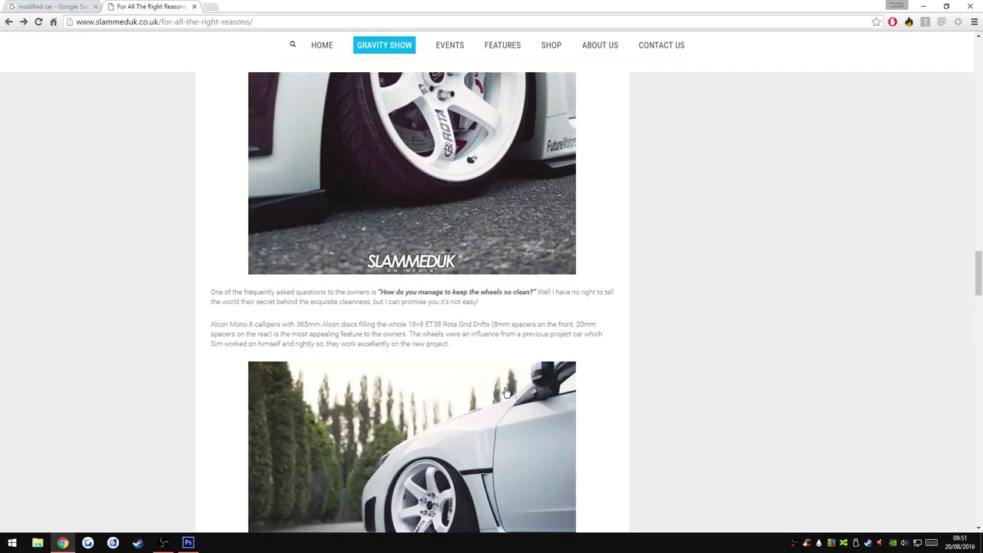
{"action": "scroll", "coordinate": [446, 353], "scroll_direction": "down", "scroll_amount": 6}
{"action": "scroll", "coordinate": [504, 394], "scroll_direction": "down", "scroll_amount": 2}
{"action": "scroll", "coordinate": [669, 353], "scroll_direction": "down", "scroll_amount": 6}
{"action": "scroll", "coordinate": [668, 342], "scroll_direction": "up", "scroll_amount": 10}
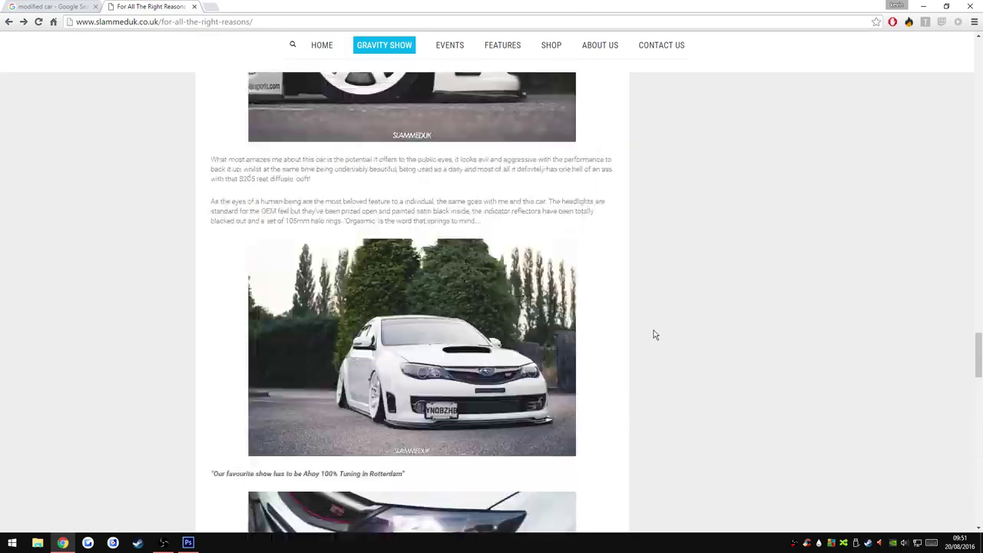
{"action": "scroll", "coordinate": [645, 330], "scroll_direction": "up", "scroll_amount": 5}
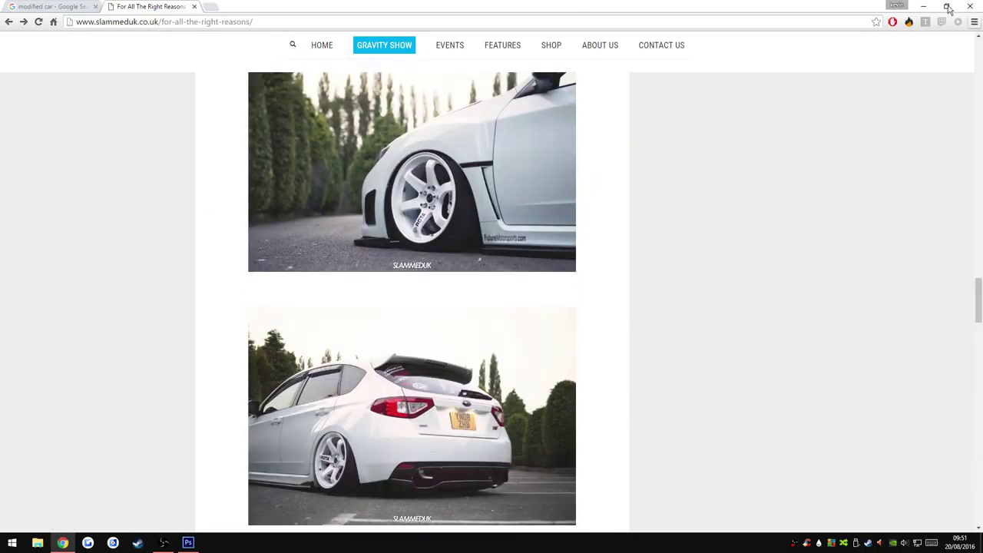
{"action": "scroll", "coordinate": [613, 259], "scroll_direction": "up", "scroll_amount": 5}
{"action": "scroll", "coordinate": [614, 252], "scroll_direction": "up", "scroll_amount": 5}
{"action": "scroll", "coordinate": [603, 265], "scroll_direction": "up", "scroll_amount": 5}
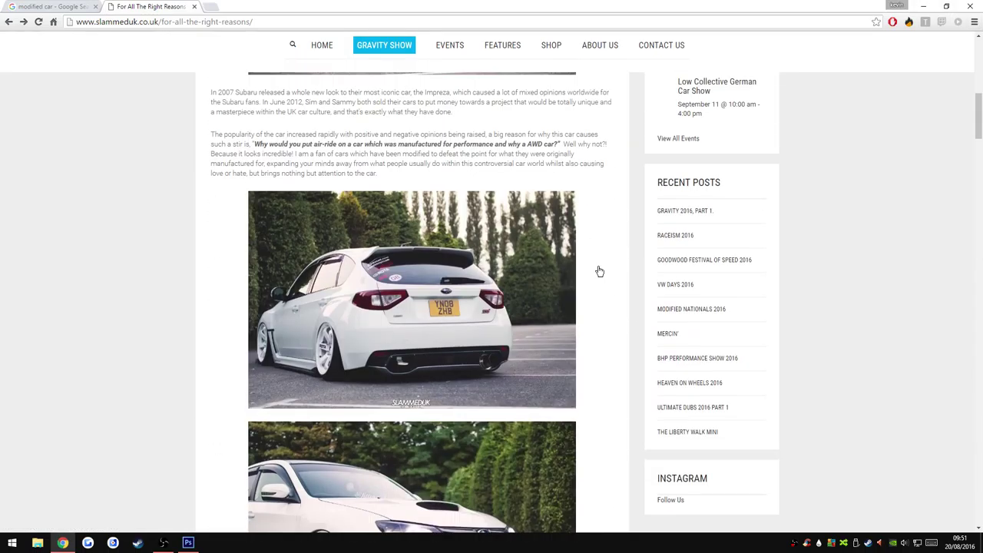
{"action": "scroll", "coordinate": [597, 270], "scroll_direction": "up", "scroll_amount": 3}
{"action": "scroll", "coordinate": [592, 279], "scroll_direction": "down", "scroll_amount": 6}
{"action": "scroll", "coordinate": [583, 285], "scroll_direction": "down", "scroll_amount": 4}
{"action": "scroll", "coordinate": [585, 286], "scroll_direction": "down", "scroll_amount": 5}
{"action": "scroll", "coordinate": [584, 285], "scroll_direction": "down", "scroll_amount": 2}
Compare the Mini edit against the Subaru article, browsing more of its wheel photos.
{"action": "left_click", "coordinate": [188, 543]}
{"action": "left_click", "coordinate": [63, 542]}
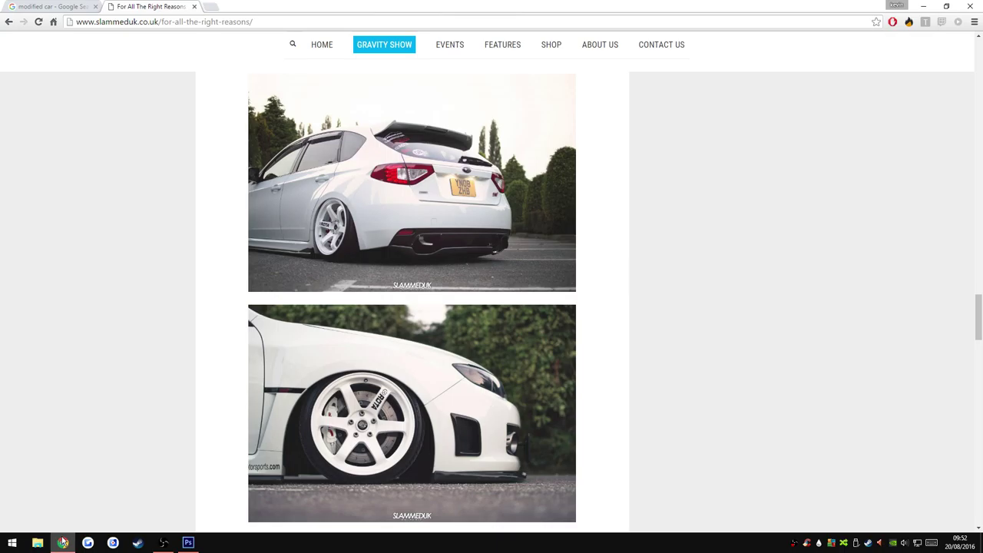
{"action": "scroll", "coordinate": [113, 307], "scroll_direction": "down", "scroll_amount": 3}
{"action": "scroll", "coordinate": [103, 324], "scroll_direction": "up", "scroll_amount": 3}
{"action": "scroll", "coordinate": [102, 327], "scroll_direction": "up", "scroll_amount": 3}
{"action": "scroll", "coordinate": [98, 332], "scroll_direction": "up", "scroll_amount": 3}
{"action": "scroll", "coordinate": [99, 330], "scroll_direction": "up", "scroll_amount": 5}
{"action": "scroll", "coordinate": [99, 330], "scroll_direction": "up", "scroll_amount": 1}
{"action": "scroll", "coordinate": [98, 330], "scroll_direction": "down", "scroll_amount": 1}
{"action": "left_click", "coordinate": [188, 543]}
{"action": "mouse_move", "coordinate": [62, 543]}
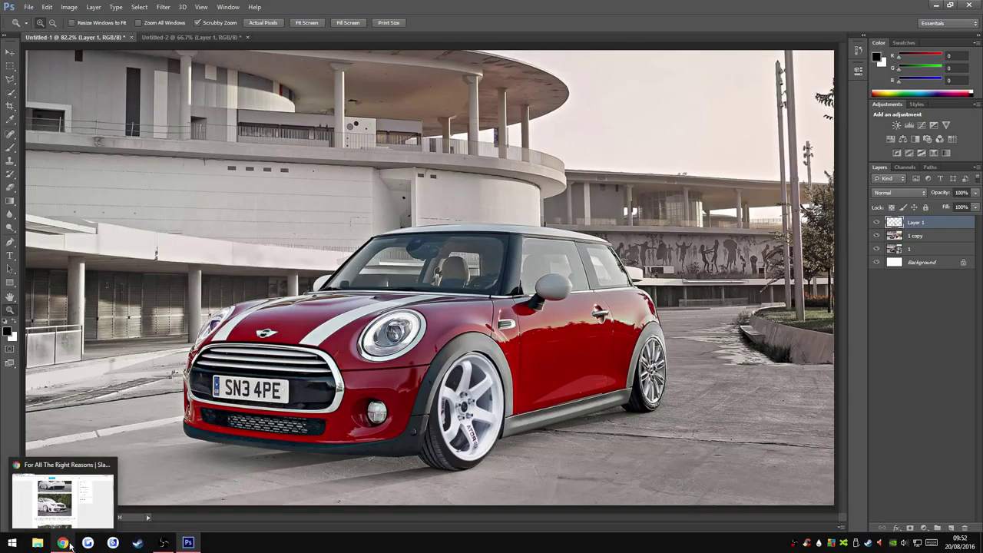
Review the Subaru's wheel photos once more, then bring the Mini edit back to the front.
{"action": "left_click", "coordinate": [68, 544]}
{"action": "scroll", "coordinate": [468, 323], "scroll_direction": "up", "scroll_amount": 2}
{"action": "scroll", "coordinate": [468, 346], "scroll_direction": "up", "scroll_amount": 5}
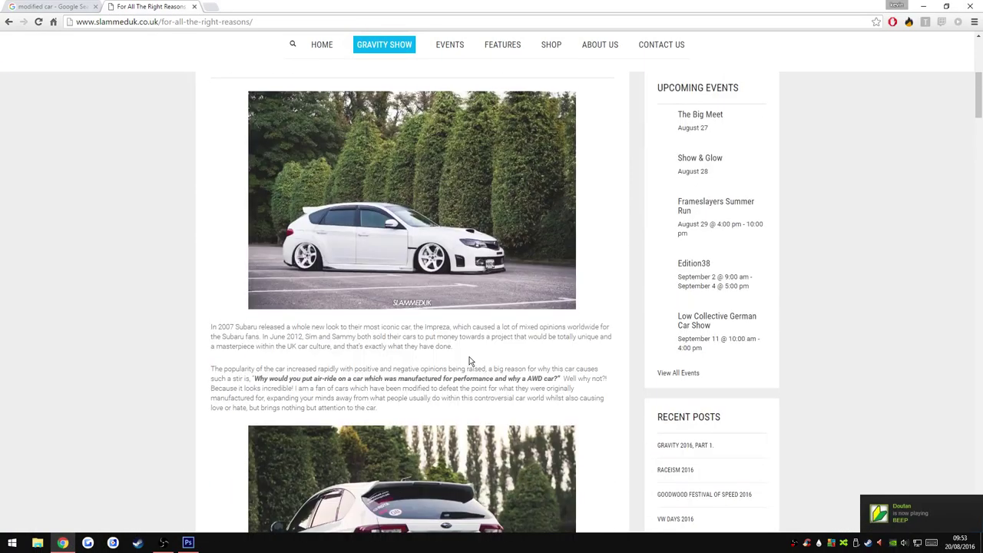
{"action": "scroll", "coordinate": [469, 353], "scroll_direction": "down", "scroll_amount": 9}
{"action": "scroll", "coordinate": [468, 361], "scroll_direction": "up", "scroll_amount": 2}
{"action": "scroll", "coordinate": [445, 369], "scroll_direction": "down", "scroll_amount": 5}
{"action": "scroll", "coordinate": [406, 377], "scroll_direction": "down", "scroll_amount": 5}
{"action": "scroll", "coordinate": [405, 401], "scroll_direction": "down", "scroll_amount": 4}
{"action": "scroll", "coordinate": [403, 401], "scroll_direction": "down", "scroll_amount": 4}
{"action": "scroll", "coordinate": [392, 385], "scroll_direction": "down", "scroll_amount": 5}
{"action": "scroll", "coordinate": [376, 370], "scroll_direction": "down", "scroll_amount": 8}
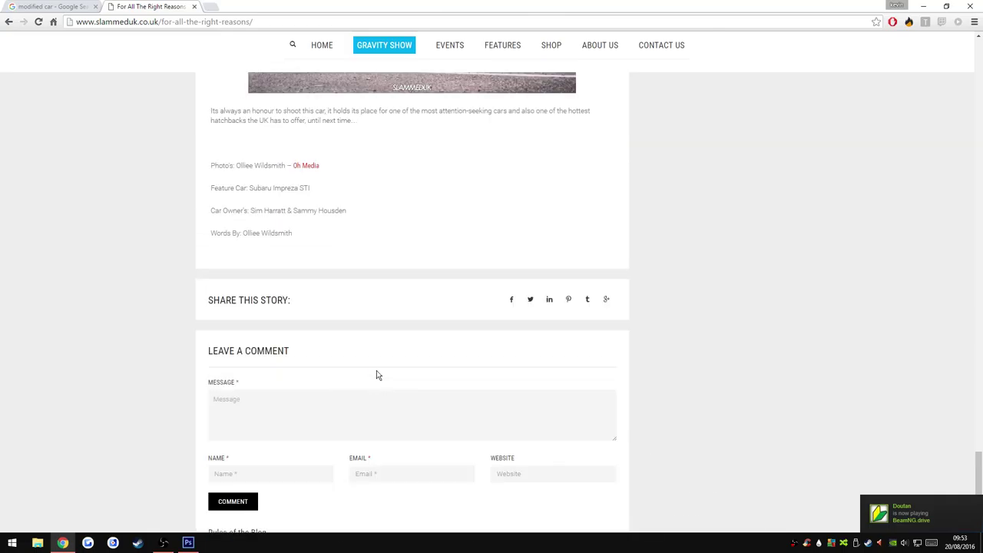
{"action": "scroll", "coordinate": [377, 371], "scroll_direction": "up", "scroll_amount": 6}
{"action": "left_click", "coordinate": [199, 543]}
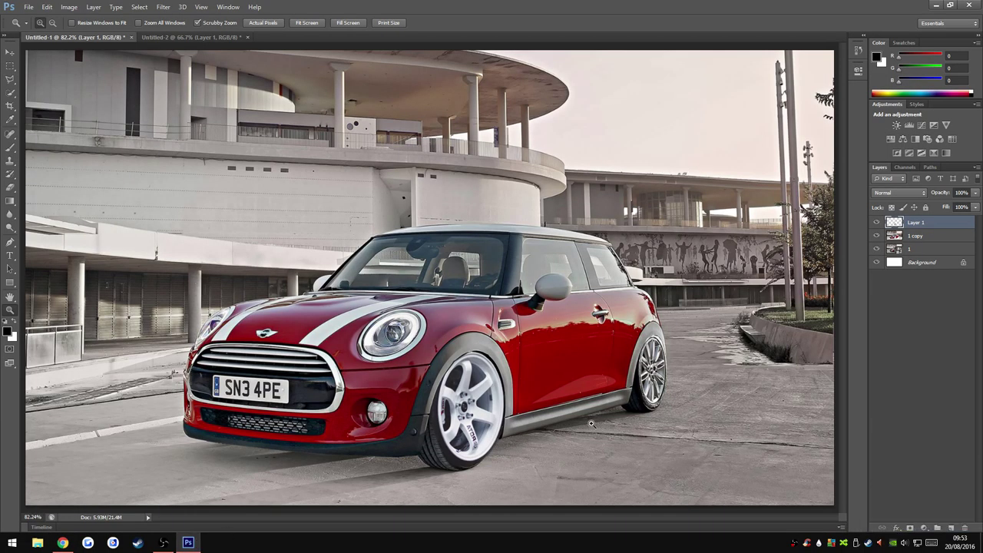
Duplicate Layer 1 and move the copy onto the Mini's rear wheel.
{"action": "left_click", "coordinate": [265, 183], "text": "alt"}
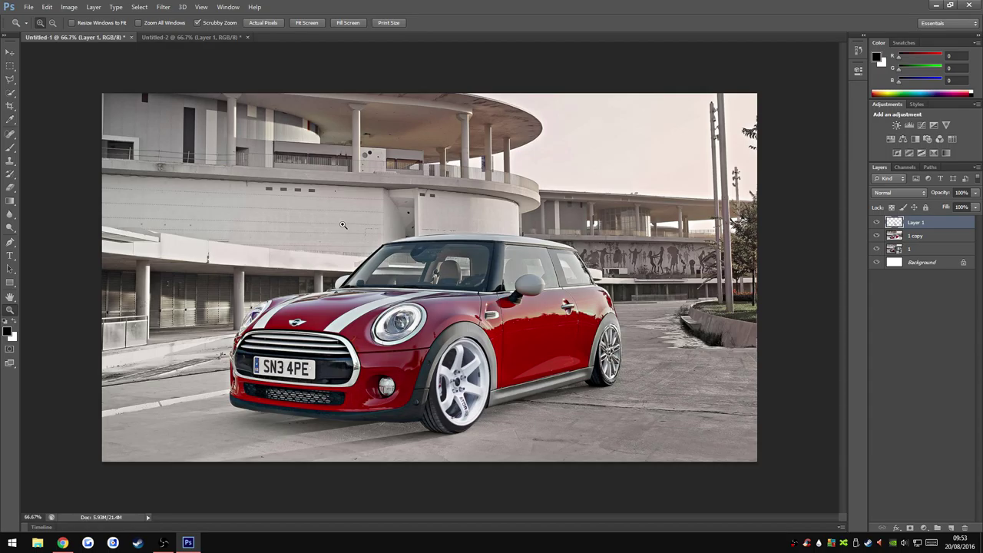
{"action": "right_click", "coordinate": [939, 223]}
{"action": "left_click", "coordinate": [837, 176]}
{"action": "key", "text": "Return"}
{"action": "key", "text": "v"}
{"action": "left_click_drag", "start_coordinate": [422, 357], "coordinate": [574, 323]}
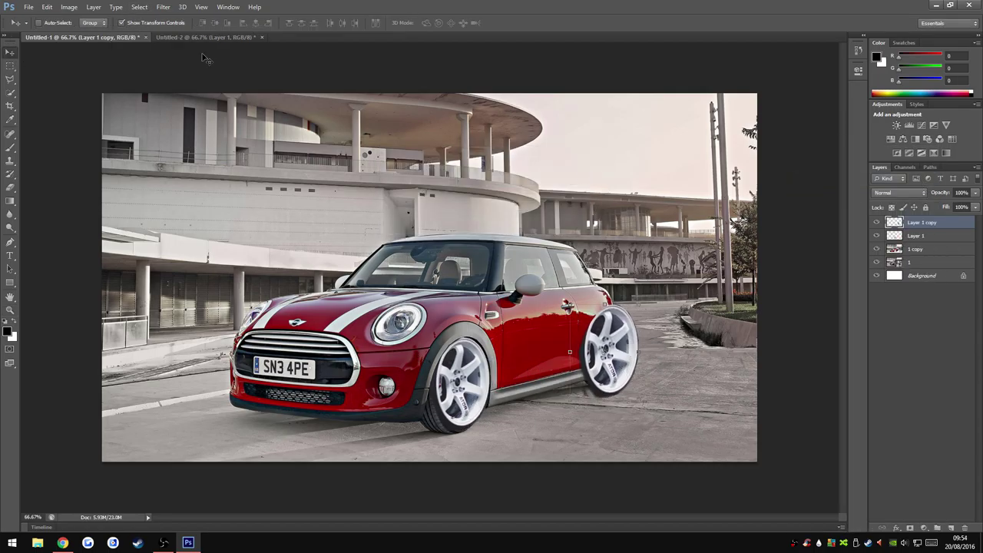
Narrow and skew the rear wheel copy to match the car's perspective, then nudge it into place.
{"action": "key", "text": "ctrl+t"}
{"action": "left_click_drag", "start_coordinate": [638, 352], "coordinate": [583, 370]}
{"action": "right_click", "coordinate": [588, 342]}
{"action": "left_click", "coordinate": [650, 394]}
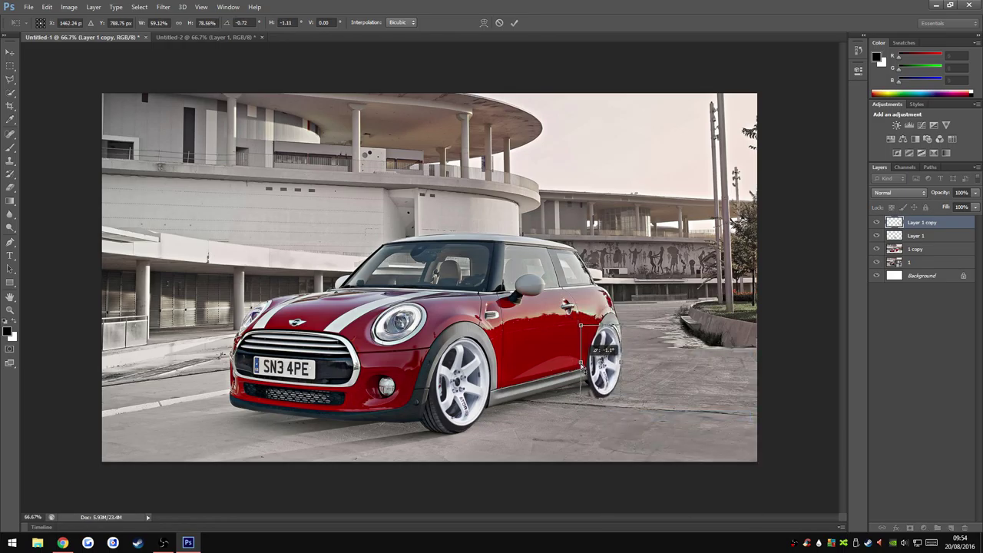
{"action": "right_click", "coordinate": [588, 343]}
{"action": "left_click", "coordinate": [637, 390]}
{"action": "left_click_drag", "start_coordinate": [585, 368], "coordinate": [602, 331]}
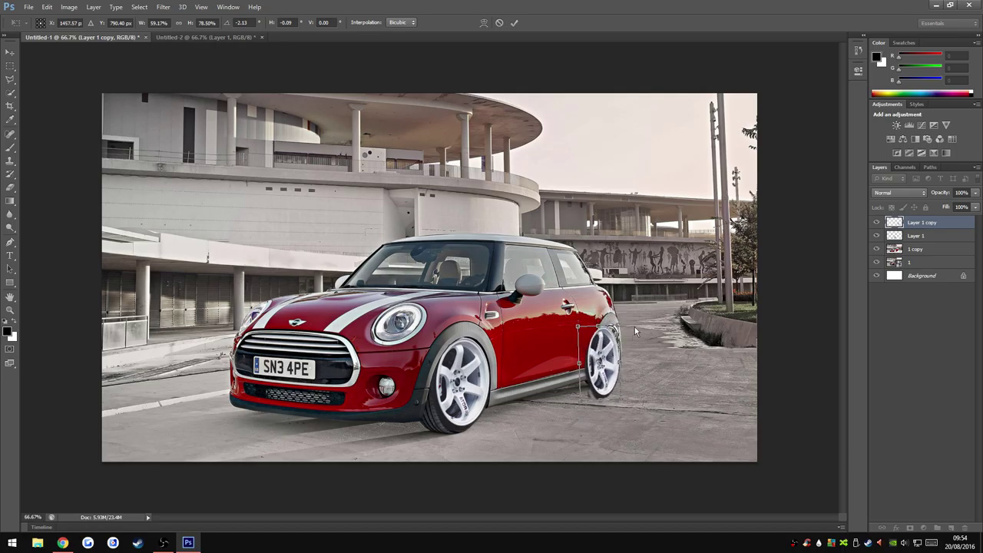
{"action": "left_click", "coordinate": [514, 22]}
{"action": "left_click_drag", "start_coordinate": [604, 348], "coordinate": [617, 343]}
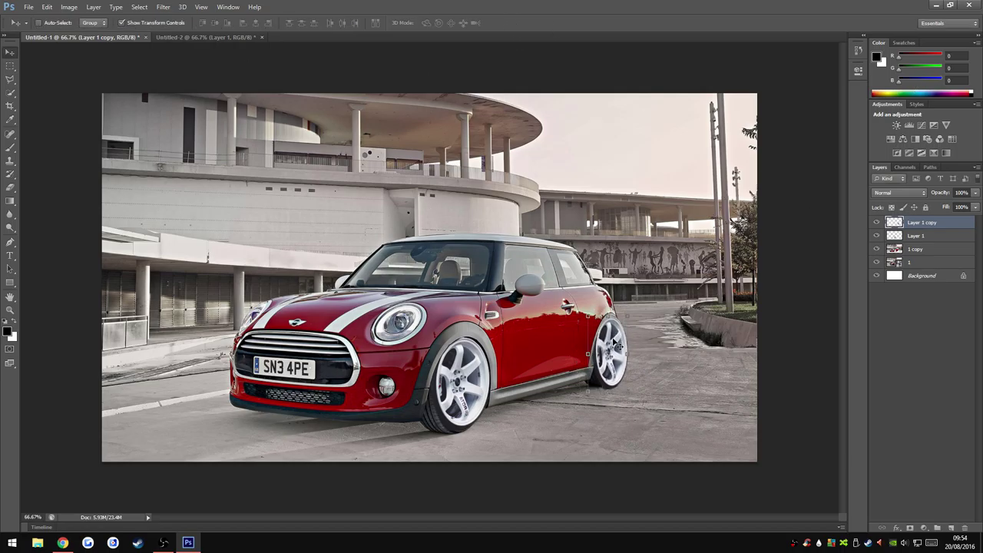
Zoom in on the rear wheel and resize it from its top-left corner.
{"action": "left_click", "coordinate": [10, 309]}
{"action": "left_click", "coordinate": [607, 359]}
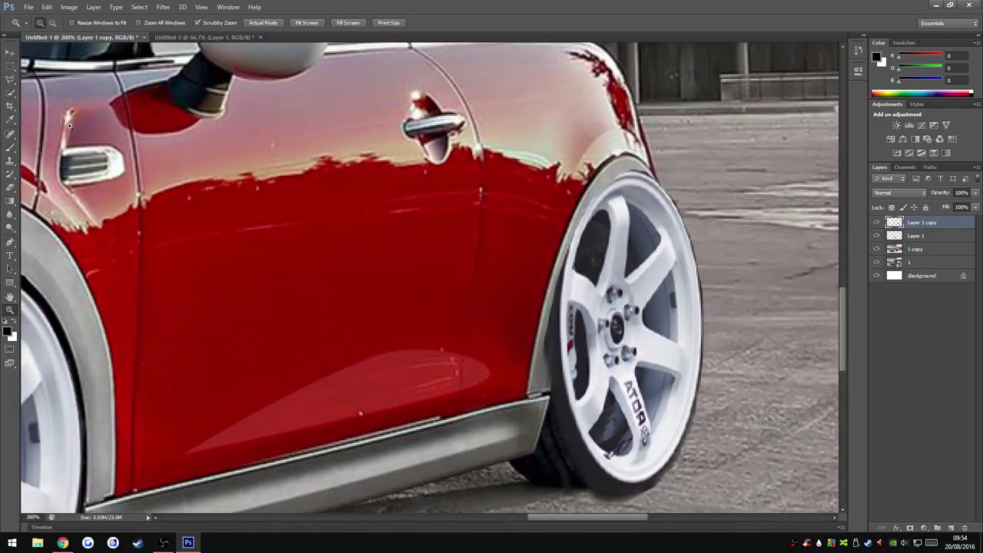
{"action": "key", "text": "ctrl+t"}
{"action": "mouse_move", "coordinate": [540, 160]}
{"action": "left_mouse_down"}
{"action": "mouse_move", "coordinate": [550, 204]}
{"action": "mouse_move", "coordinate": [542, 196]}
{"action": "left_mouse_up"}
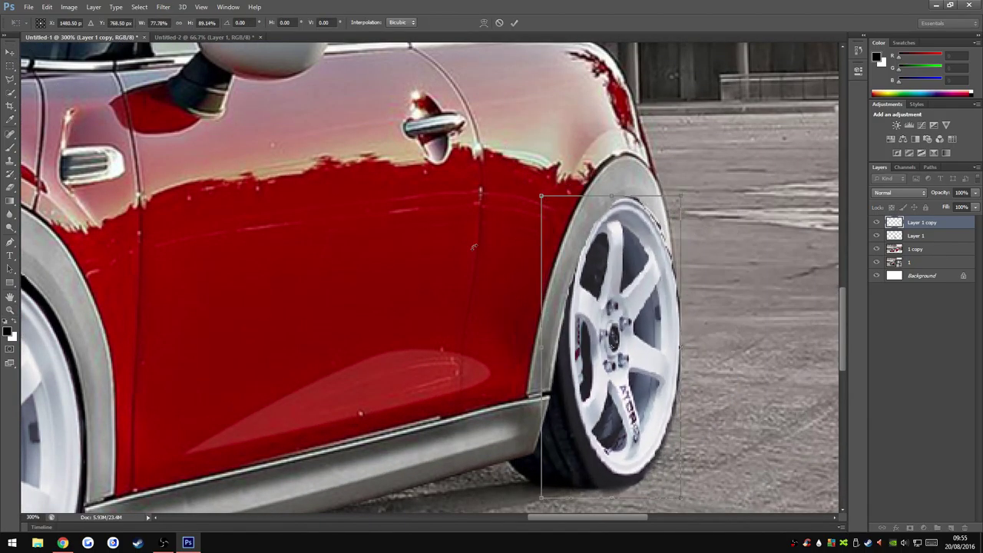
{"action": "left_click", "coordinate": [515, 23]}
Move the rear and front wheel layers beneath the car body layer '1 copy'.
{"action": "left_click_drag", "start_coordinate": [921, 222], "coordinate": [924, 268]}
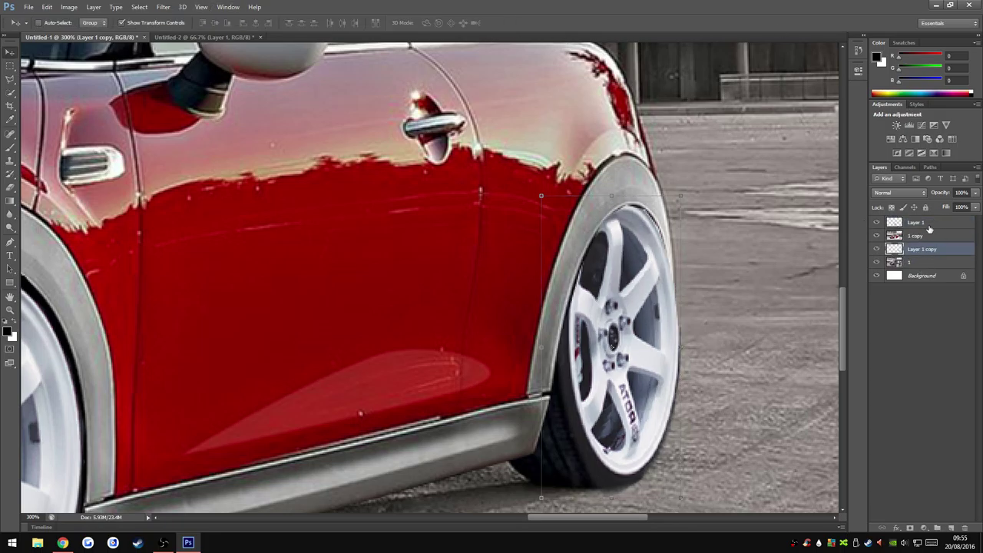
{"action": "left_click_drag", "start_coordinate": [931, 228], "coordinate": [922, 243]}
{"action": "scroll", "coordinate": [609, 484], "scroll_direction": "down", "scroll_amount": 1}
Erase the stray tyre edge under the rear wheel on its layer.
{"action": "key", "text": "e"}
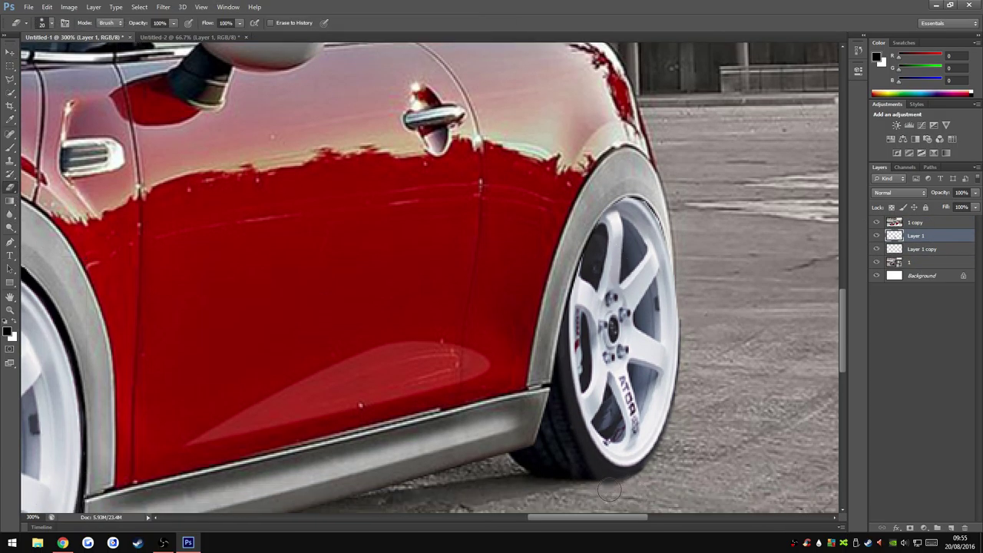
{"action": "left_click", "coordinate": [922, 249]}
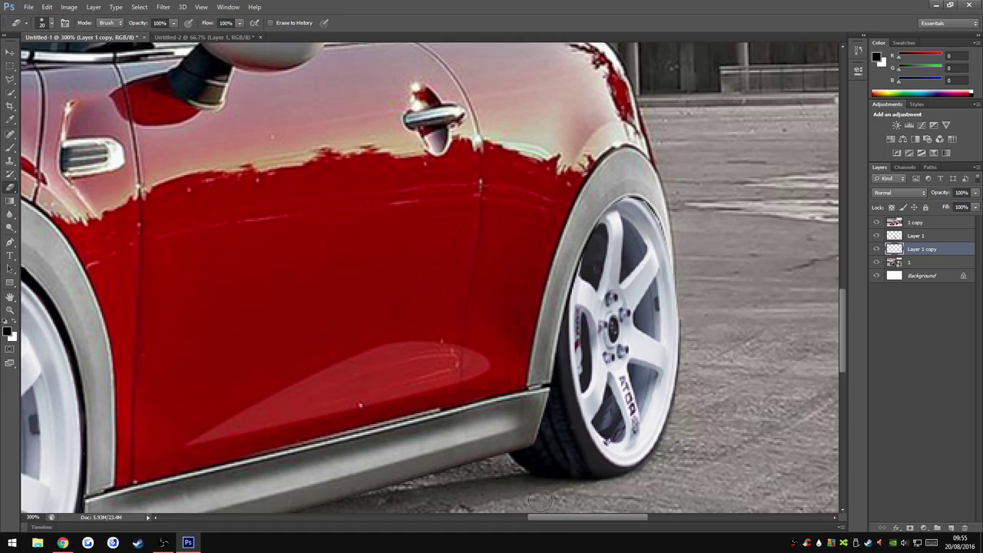
{"action": "left_click_drag", "start_coordinate": [570, 462], "coordinate": [591, 467]}
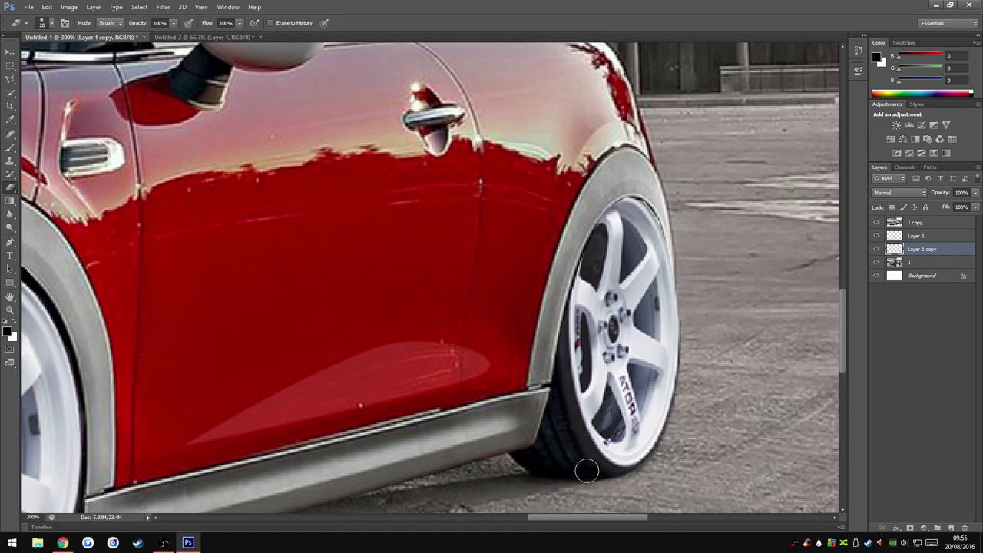
Shrink the rear wheel to about 98% height, nudge it into the arch, and fit the view.
{"action": "left_click", "coordinate": [10, 309]}
{"action": "left_click", "coordinate": [263, 22]}
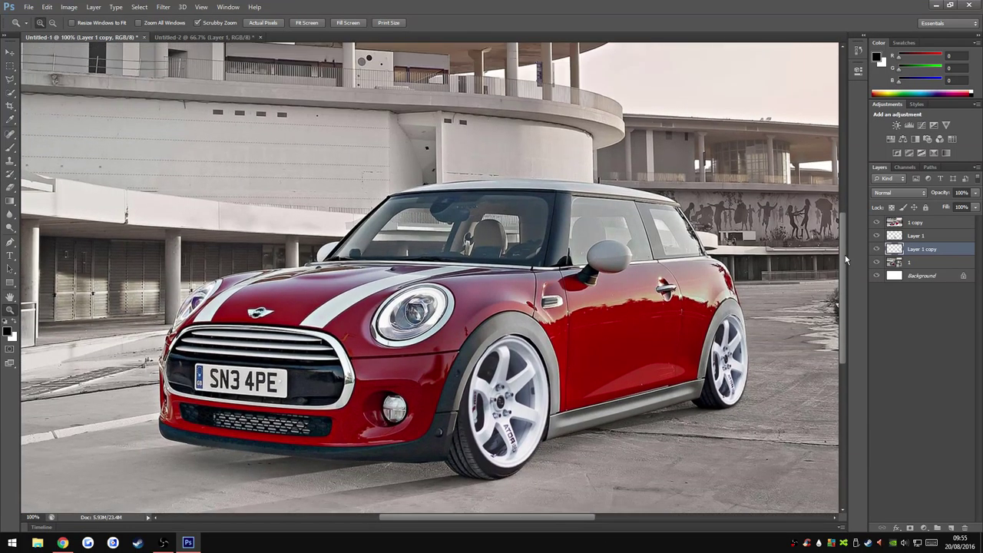
{"action": "left_click", "coordinate": [410, 204], "text": "alt"}
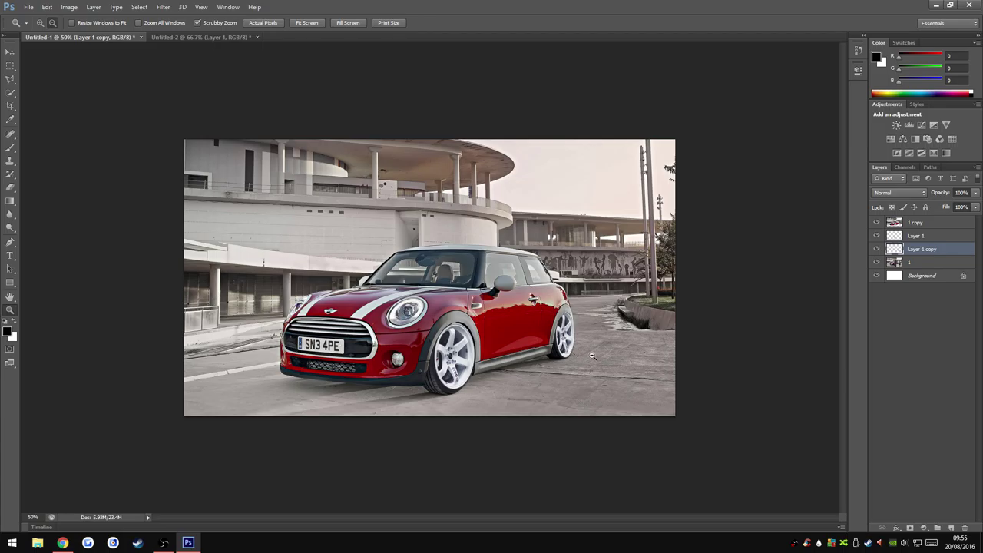
{"action": "left_click_drag", "start_coordinate": [565, 340], "coordinate": [615, 341]}
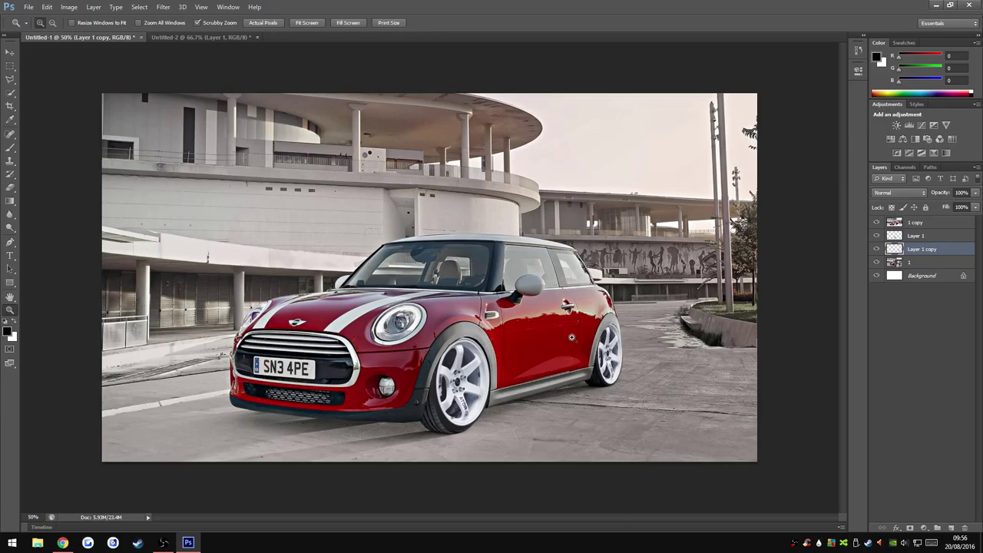
{"action": "key", "text": "ctrl+t"}
{"action": "mouse_move", "coordinate": [552, 469]}
{"action": "left_mouse_down"}
{"action": "mouse_move", "coordinate": [552, 456]}
{"action": "mouse_move", "coordinate": [551, 464]}
{"action": "left_mouse_up"}
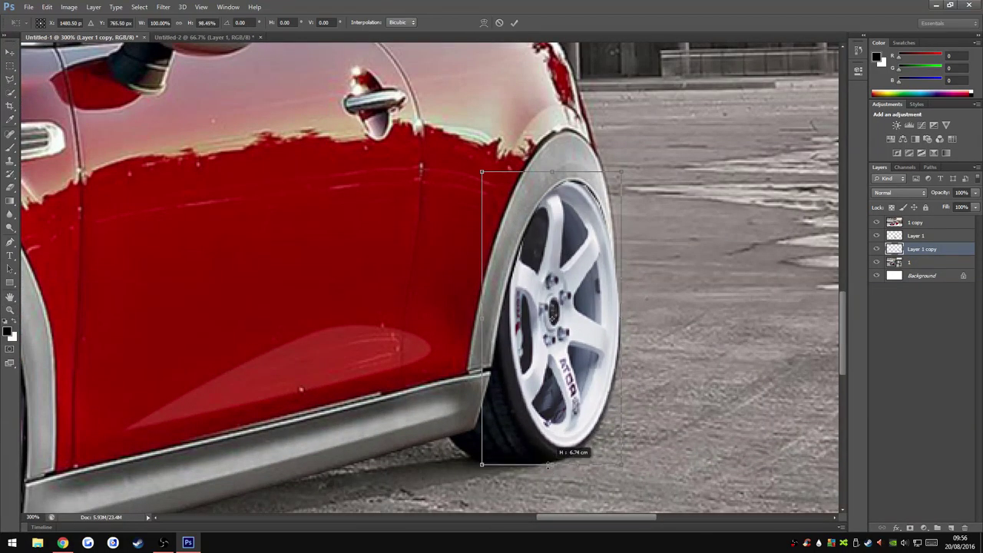
{"action": "left_click_drag", "start_coordinate": [608, 348], "coordinate": [596, 345]}
{"action": "key", "text": "Right"}
{"action": "key", "text": "Right"}
{"action": "key", "text": "Right"}
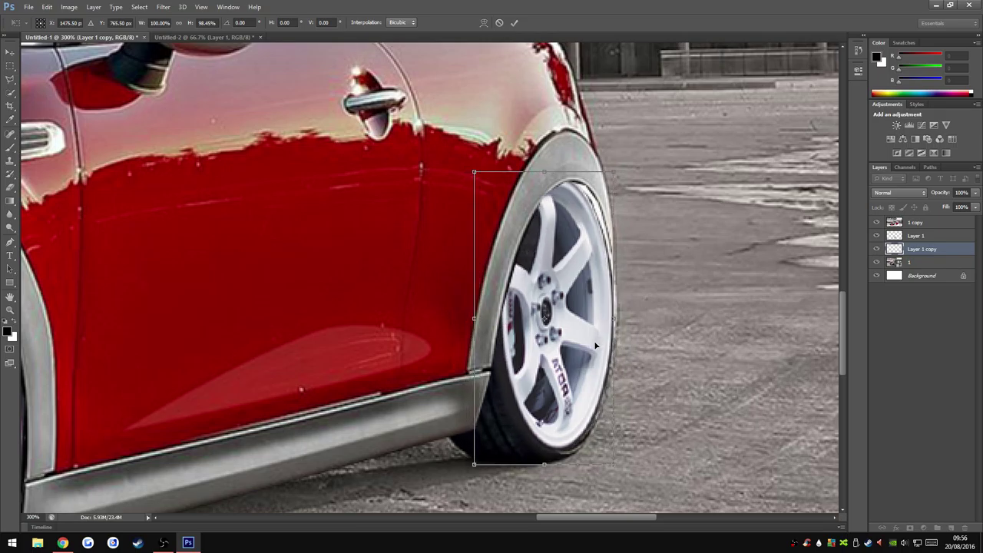
{"action": "key", "text": "Return"}
{"action": "key", "text": "z"}
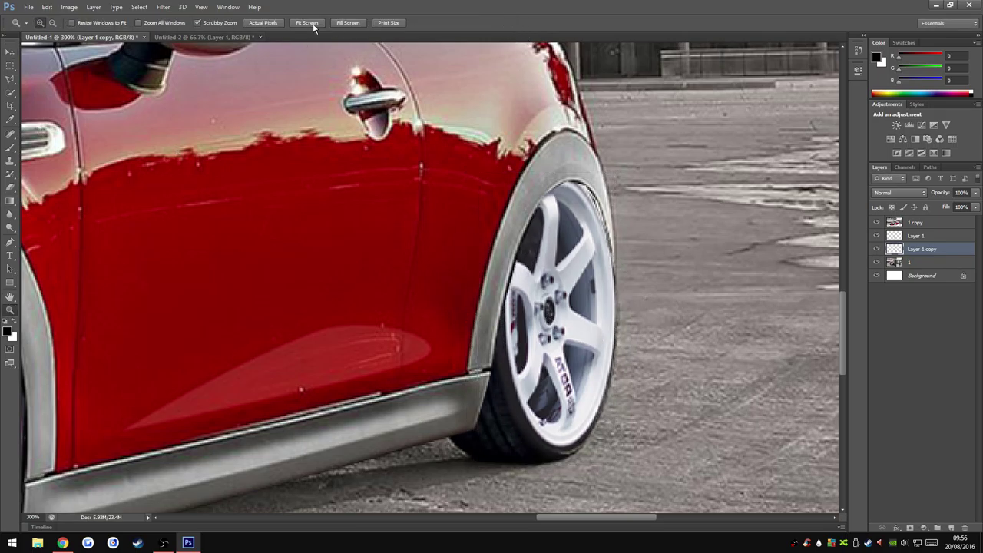
{"action": "left_click", "coordinate": [308, 22]}
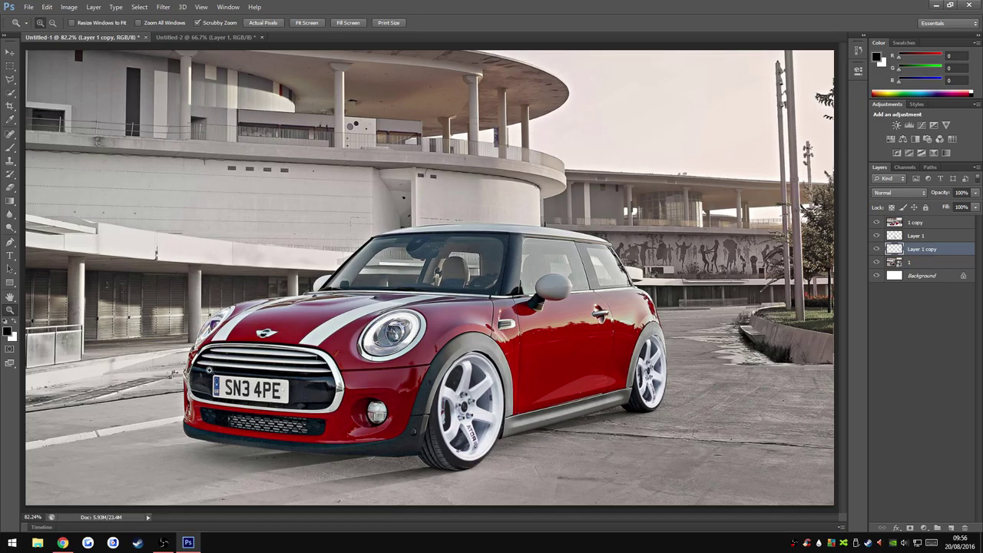
Remove the bonnet badge with a Content-Aware fill on the car body layer.
{"action": "key", "text": "m"}
{"action": "left_click_drag", "start_coordinate": [252, 324], "coordinate": [281, 338]}
{"action": "right_click", "coordinate": [269, 113]}
{"action": "left_click", "coordinate": [292, 258]}
{"action": "key", "text": "Return"}
{"action": "left_click", "coordinate": [491, 202]}
{"action": "right_click", "coordinate": [274, 114]}
{"action": "left_click", "coordinate": [298, 258]}
{"action": "left_click", "coordinate": [551, 160]}
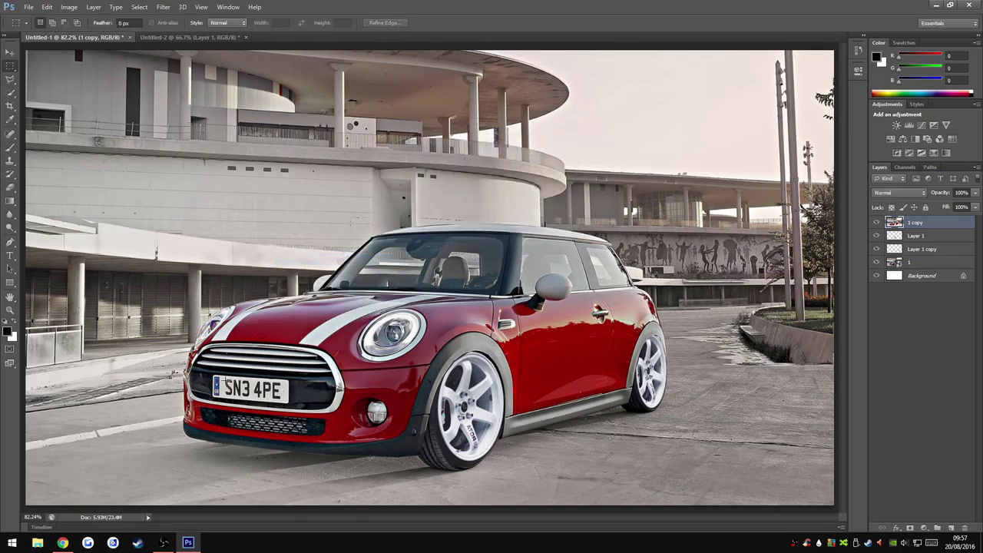
Lasso the plate lettering and fill it with light grey sampled from the plate.
{"action": "key", "text": "l"}
{"action": "left_click_drag", "start_coordinate": [291, 389], "coordinate": [291, 388]}
{"action": "right_click", "coordinate": [258, 387]}
{"action": "left_click", "coordinate": [282, 316]}
{"action": "left_click", "coordinate": [552, 147]}
{"action": "right_click", "coordinate": [254, 389]}
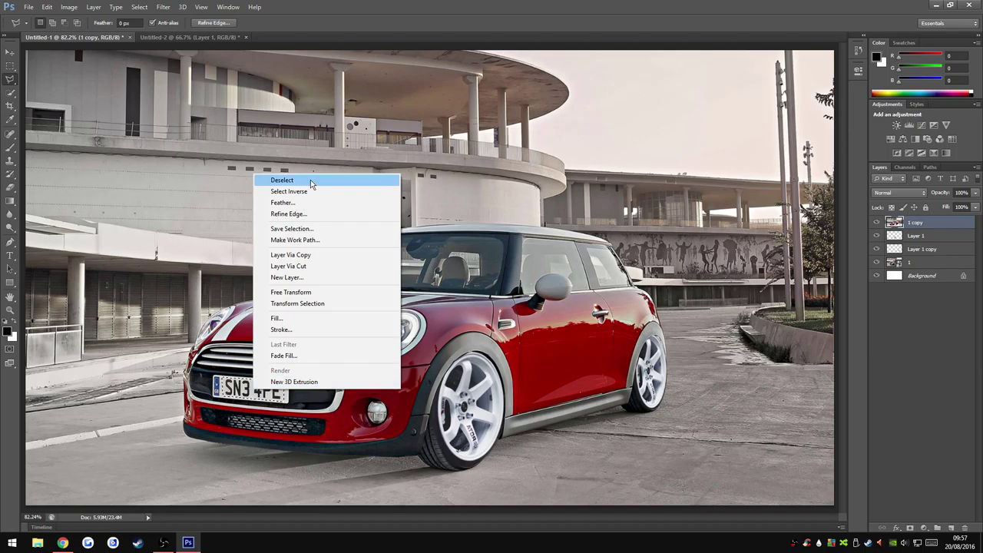
{"action": "left_click", "coordinate": [276, 318]}
{"action": "left_click", "coordinate": [507, 167]}
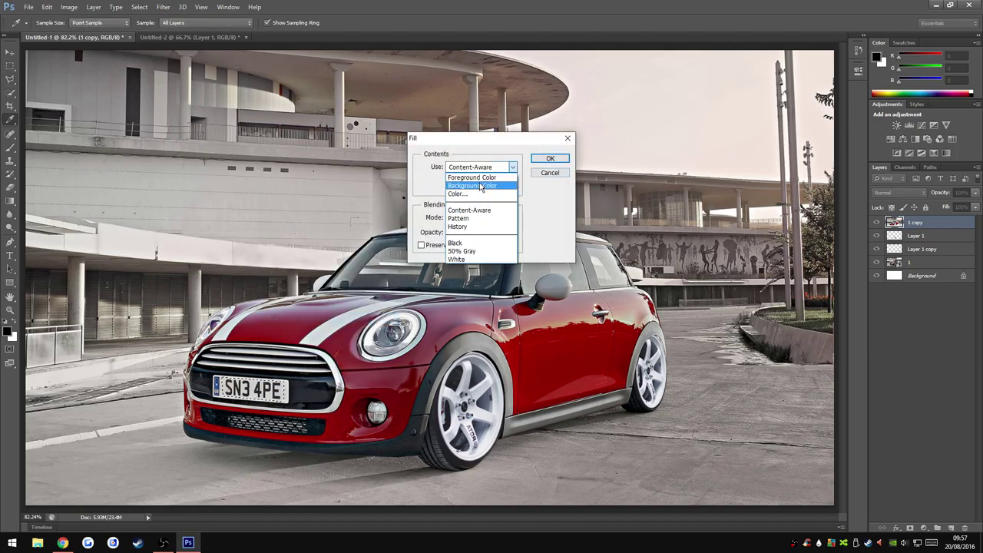
{"action": "left_click", "coordinate": [458, 193]}
{"action": "left_click", "coordinate": [257, 389]}
{"action": "left_click", "coordinate": [584, 136]}
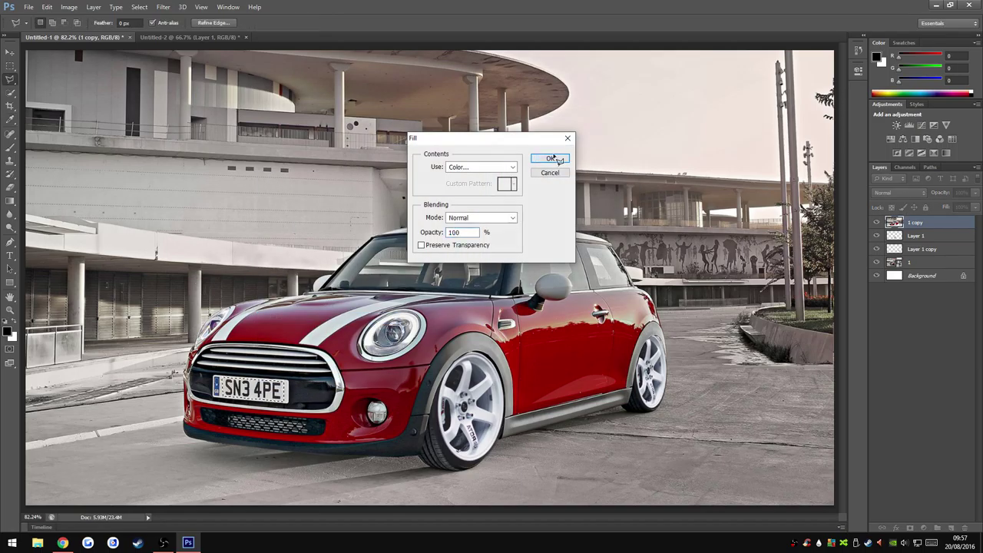
{"action": "left_click", "coordinate": [550, 159]}
Inspect the plate close up, undo a stray erase, and fit the photo in view.
{"action": "key", "text": "z"}
{"action": "left_click", "coordinate": [256, 401]}
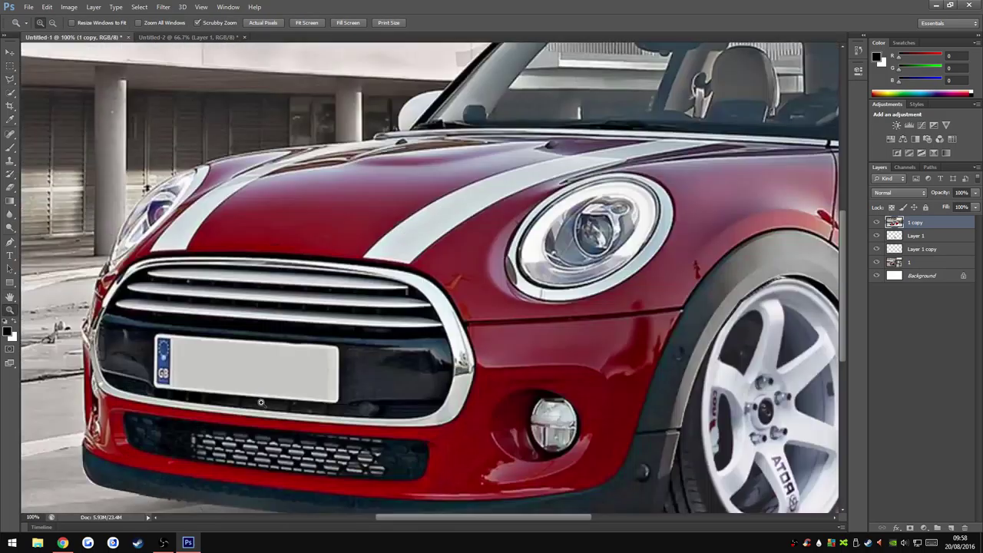
{"action": "left_click", "coordinate": [256, 401]}
{"action": "key", "text": "e"}
{"action": "left_click", "coordinate": [395, 384]}
{"action": "key", "text": "ctrl+z"}
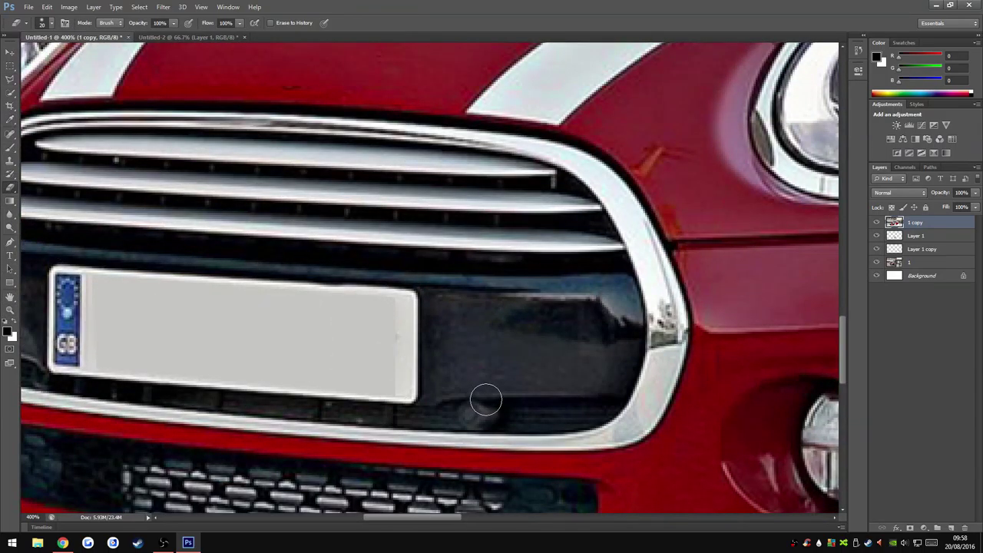
{"action": "key", "text": "z"}
{"action": "left_click", "coordinate": [306, 23]}
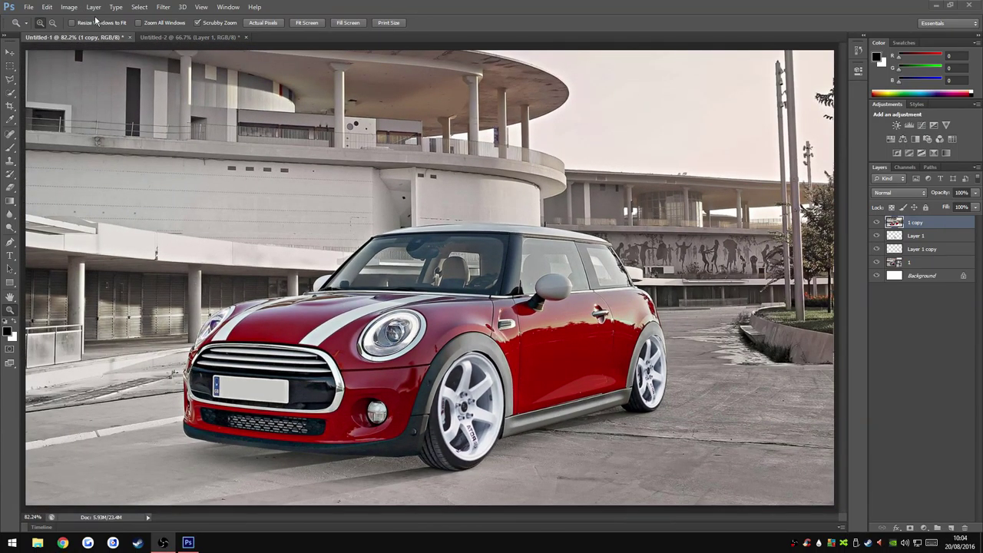
{"action": "left_click", "coordinate": [163, 7]}
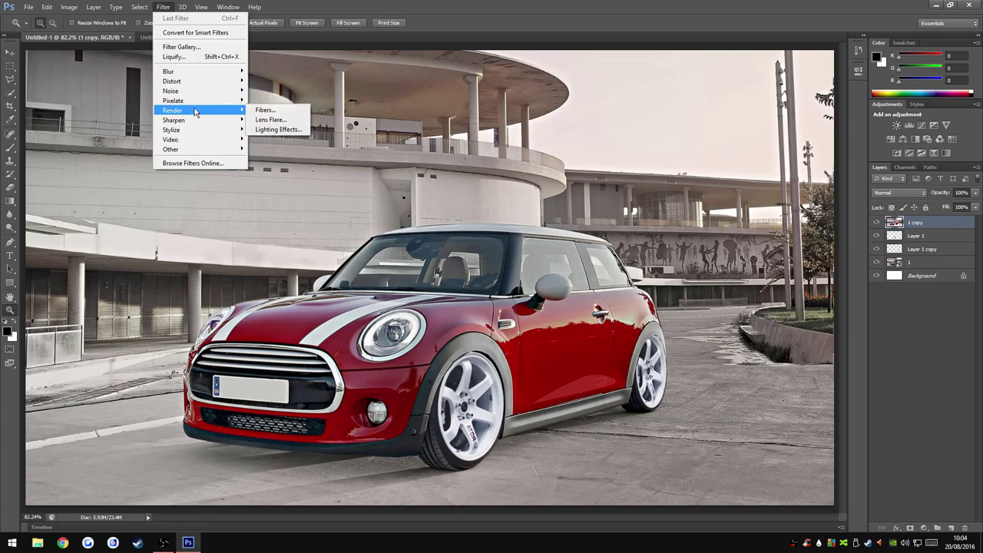
{"action": "mouse_move", "coordinate": [139, 7]}
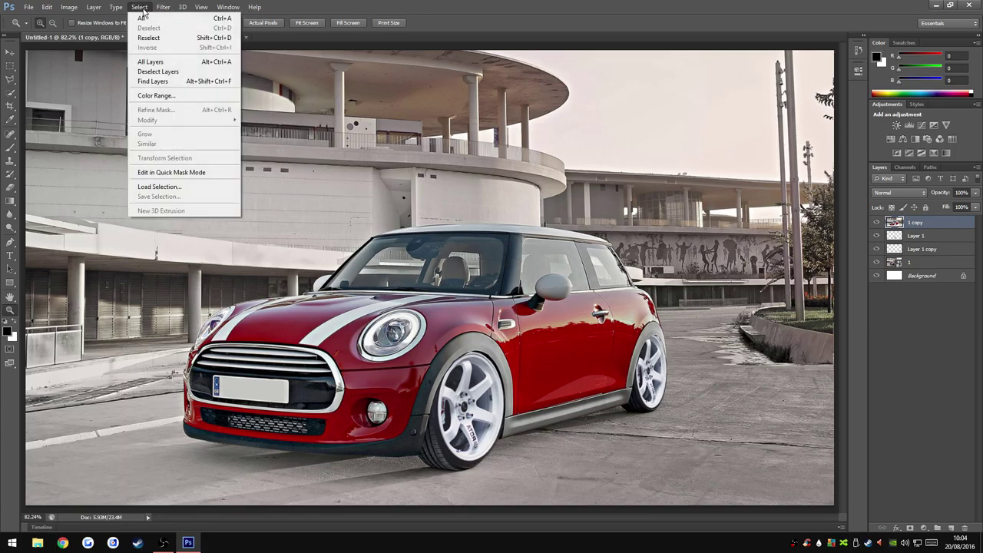
{"action": "left_click", "coordinate": [182, 47]}
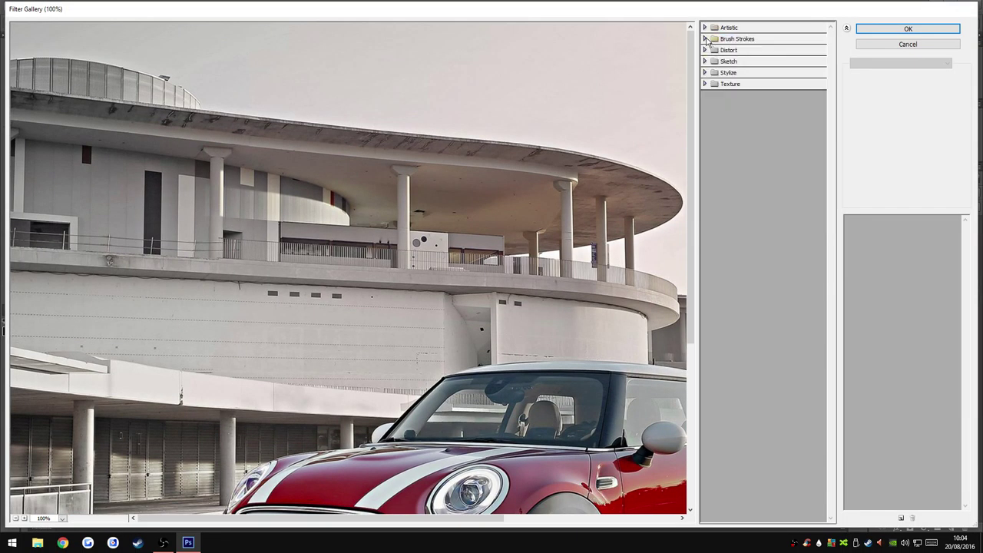
{"action": "left_click", "coordinate": [704, 61]}
{"action": "left_click", "coordinate": [705, 61]}
{"action": "left_click", "coordinate": [705, 28]}
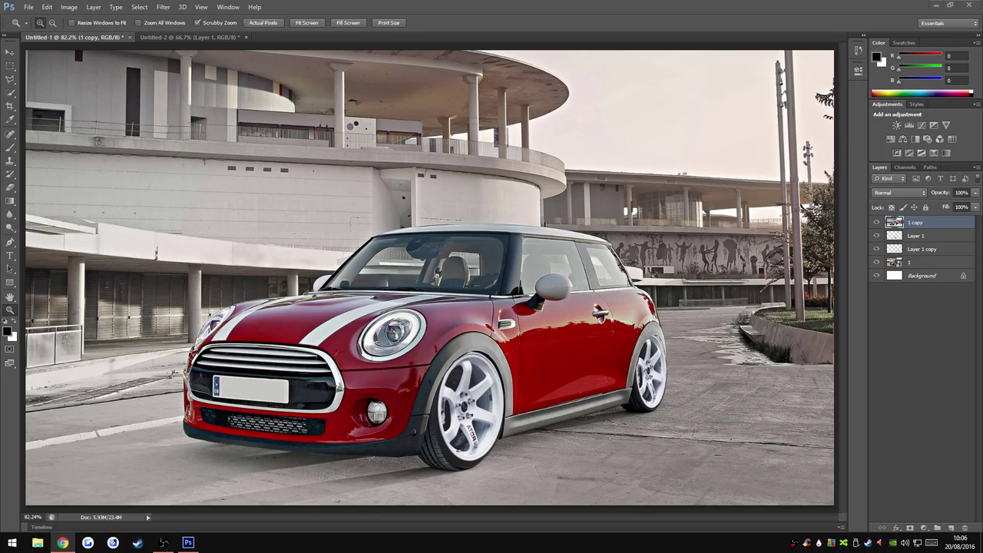
Raise the image's brightness and contrast with Brightness/Contrast.
{"action": "left_click", "coordinate": [69, 7]}
{"action": "left_click", "coordinate": [206, 33]}
{"action": "left_click", "coordinate": [485, 181]}
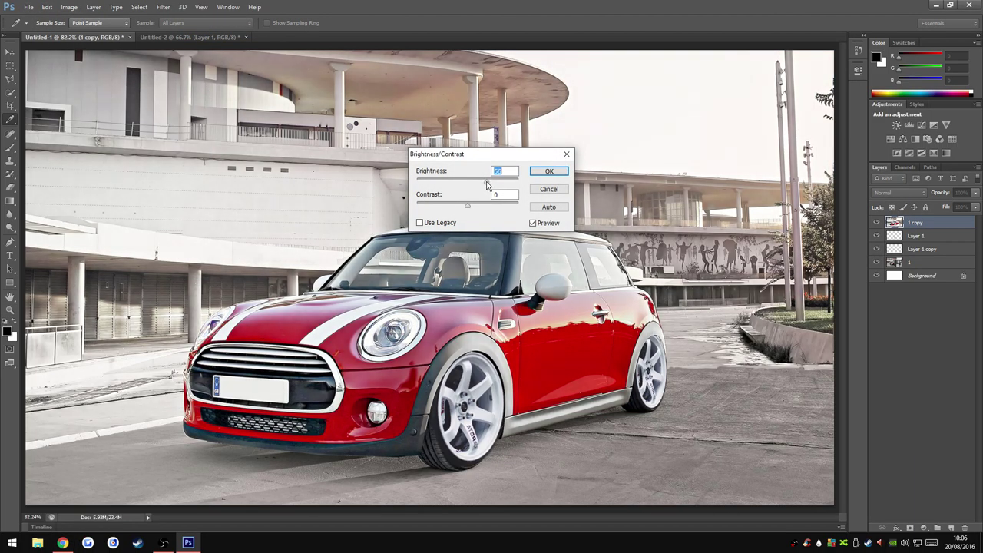
{"action": "left_click_drag", "start_coordinate": [467, 205], "coordinate": [487, 208]}
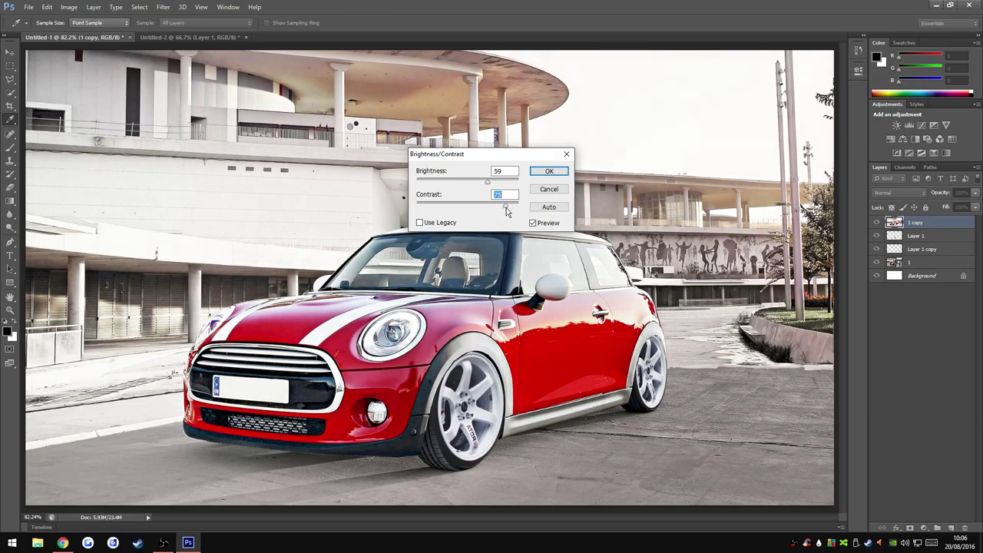
{"action": "left_click", "coordinate": [550, 171]}
{"action": "key", "text": "z"}
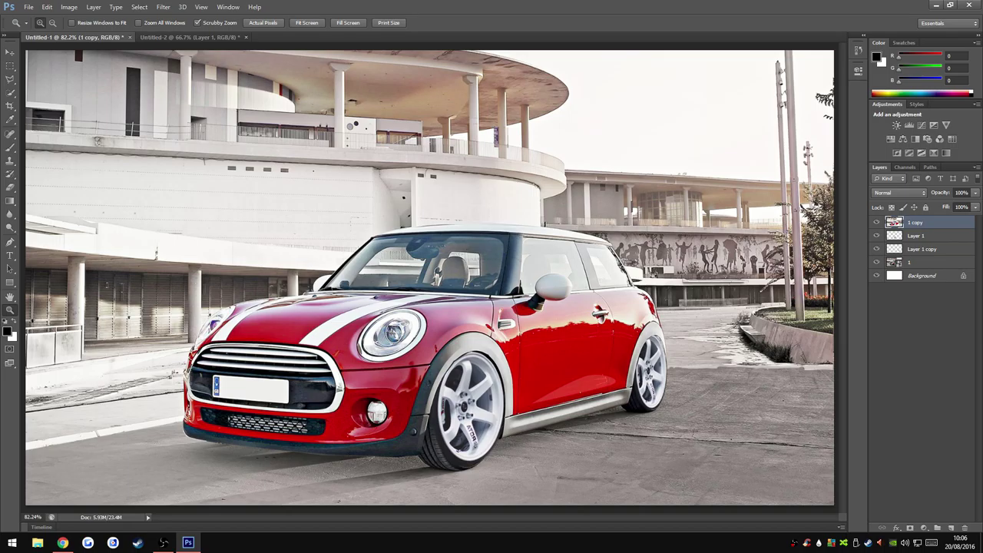
Add a new layer filled with light yellow and set its opacity to 10%.
{"action": "right_click", "coordinate": [914, 330]}
{"action": "left_click", "coordinate": [951, 529]}
{"action": "left_click", "coordinate": [47, 7]}
{"action": "left_click", "coordinate": [60, 143]}
{"action": "left_click", "coordinate": [469, 167]}
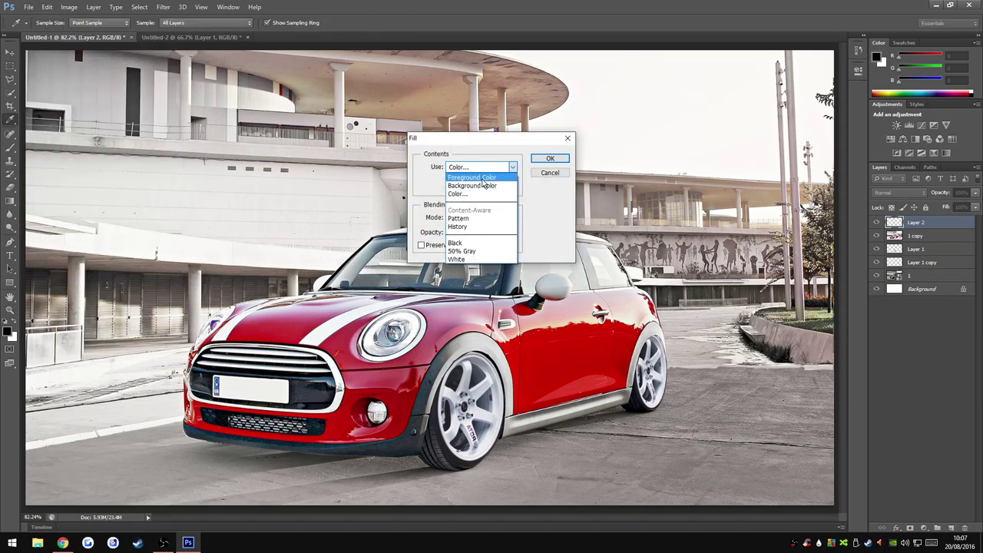
{"action": "left_click", "coordinate": [470, 191]}
{"action": "left_click", "coordinate": [427, 145]}
{"action": "left_click", "coordinate": [597, 139]}
{"action": "left_click", "coordinate": [549, 160]}
{"action": "left_click_drag", "start_coordinate": [976, 198], "coordinate": [929, 207]}
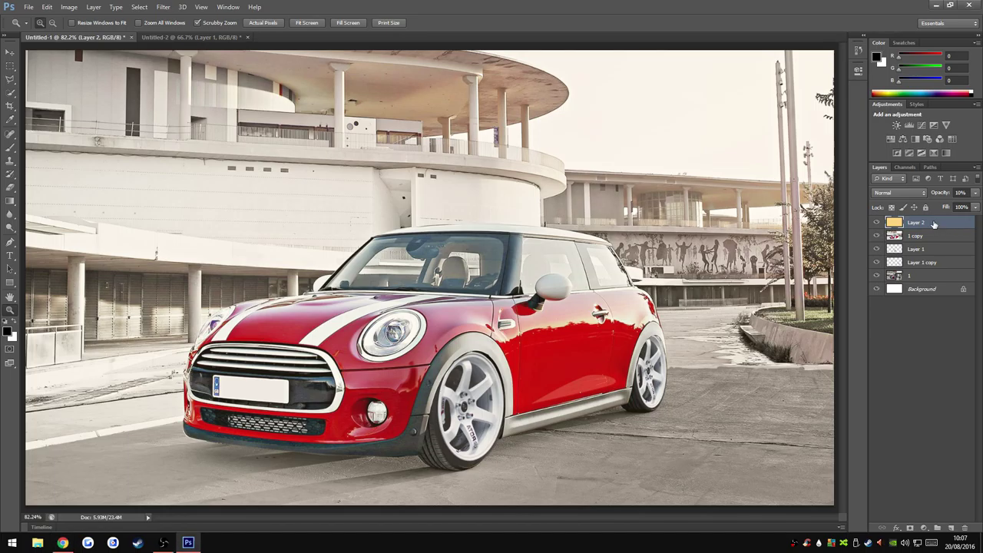
Boost the contrast of the '1 copy' car layer with Brightness/Contrast.
{"action": "left_click", "coordinate": [94, 6]}
{"action": "left_click", "coordinate": [211, 32]}
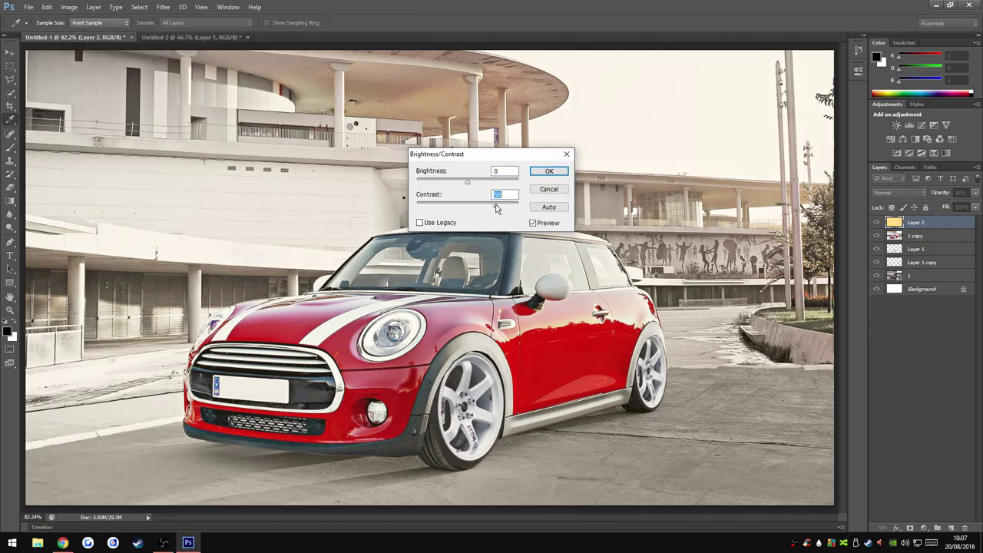
{"action": "left_click", "coordinate": [163, 7]}
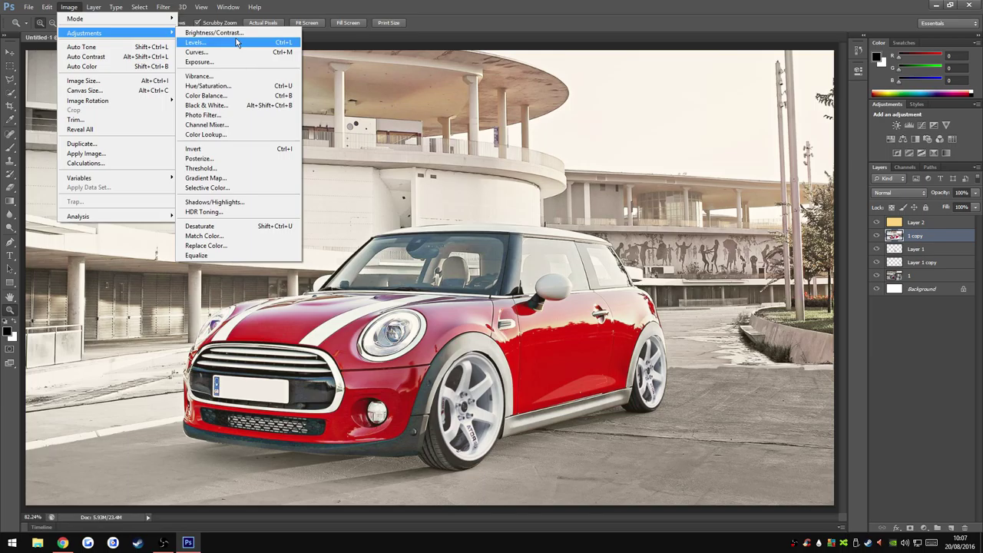
{"action": "left_click", "coordinate": [211, 32]}
{"action": "left_click_drag", "start_coordinate": [467, 206], "coordinate": [501, 207]}
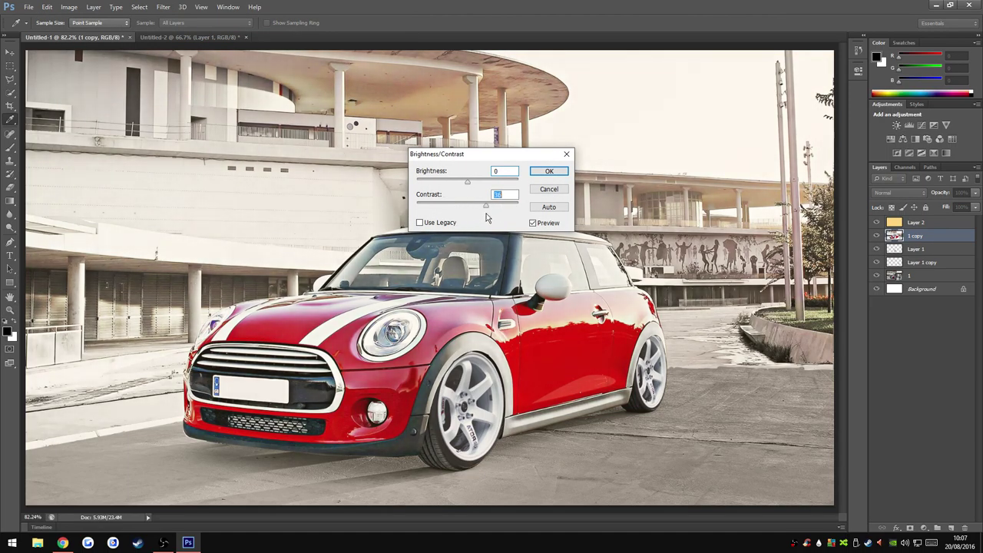
{"action": "left_click", "coordinate": [549, 170]}
{"action": "key", "text": "z"}
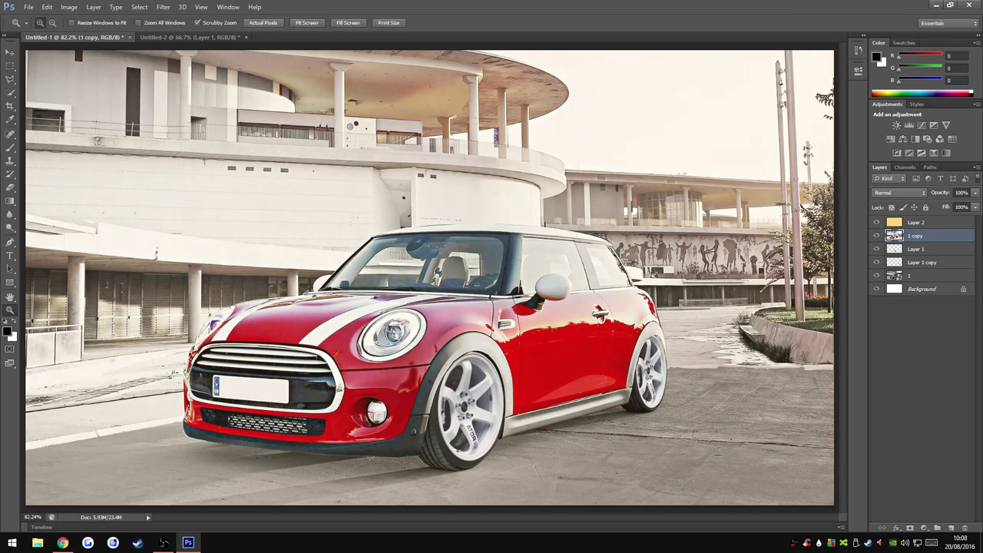
{"action": "left_click", "coordinate": [947, 222]}
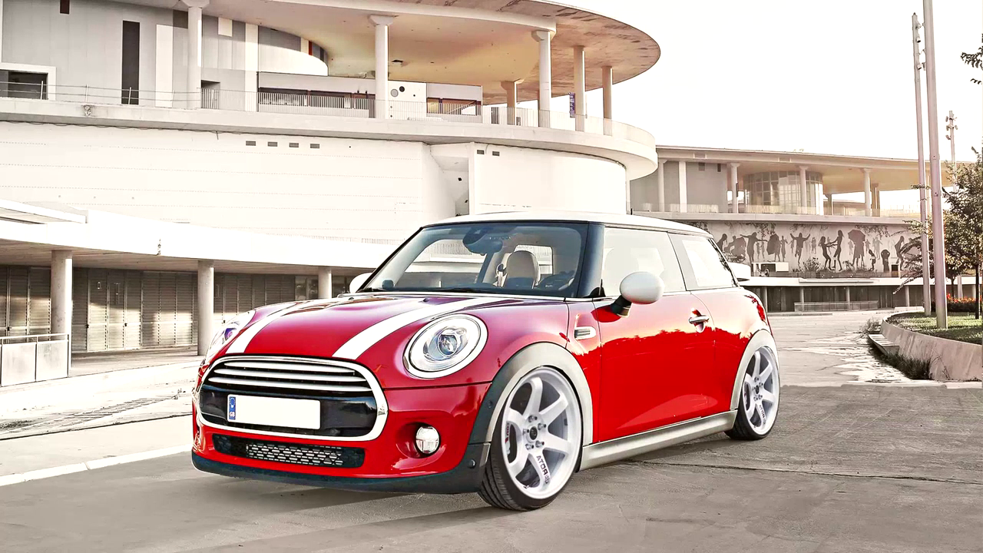